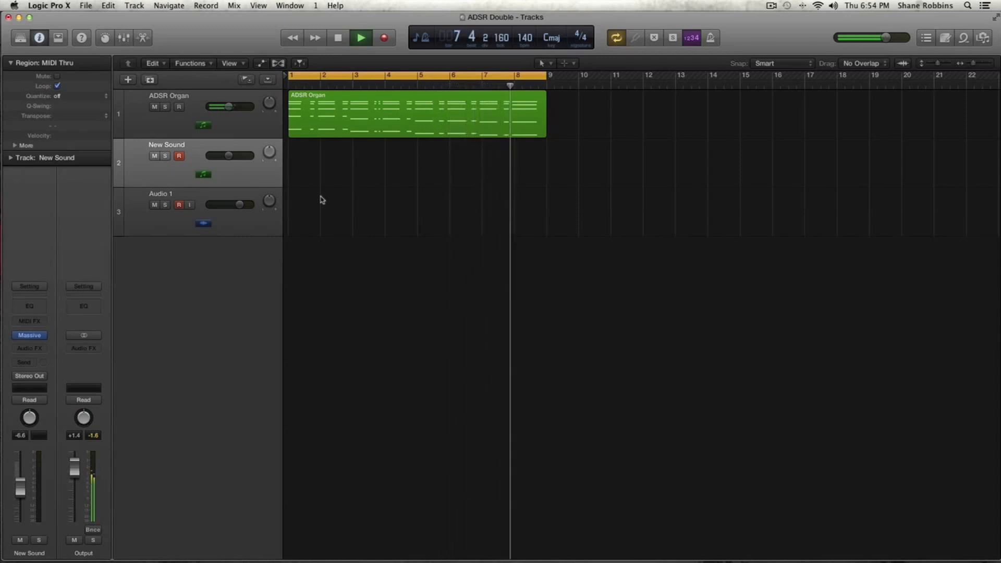
# Stop playback, copy the ADSR Organ region onto the New Sound track and mute the ADSR Organ track.
pyautogui.press('space')
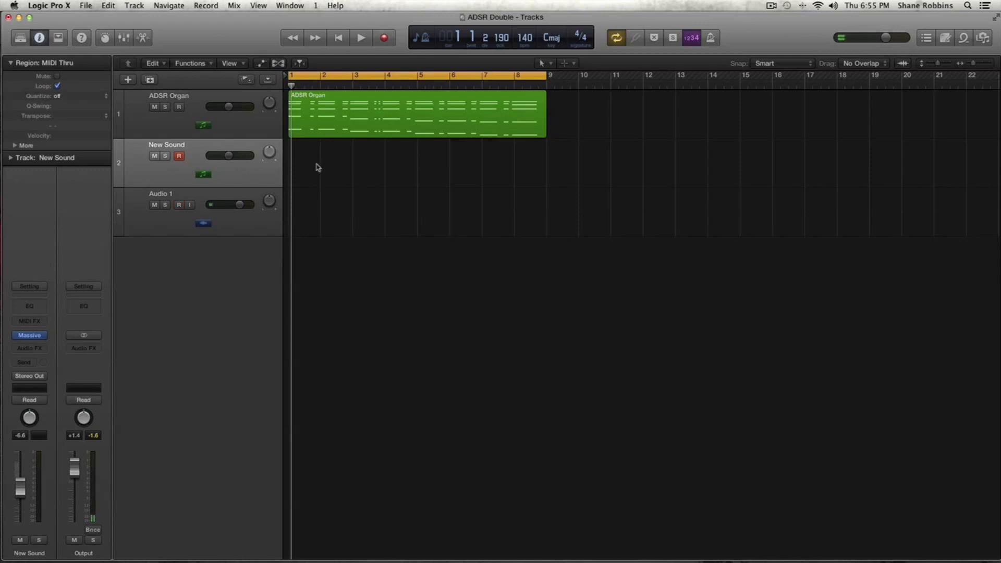
pyautogui.click(318, 134)
pyautogui.moveTo(317, 133); pyautogui.dragTo(318, 182)
pyautogui.click(158, 107)
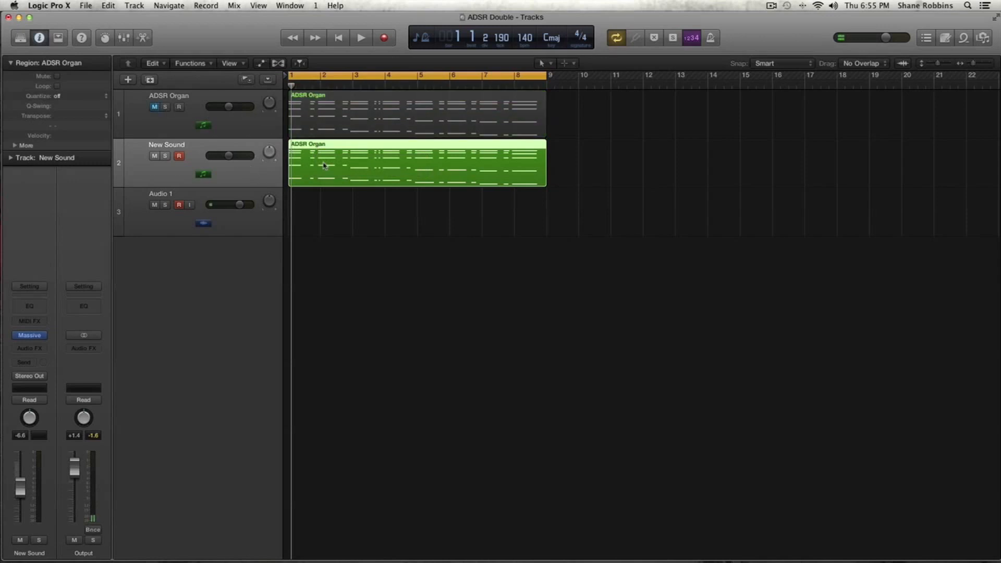
# Audition the copied region on the New Sound track and open that track's Massive instrument.
pyautogui.press('space')
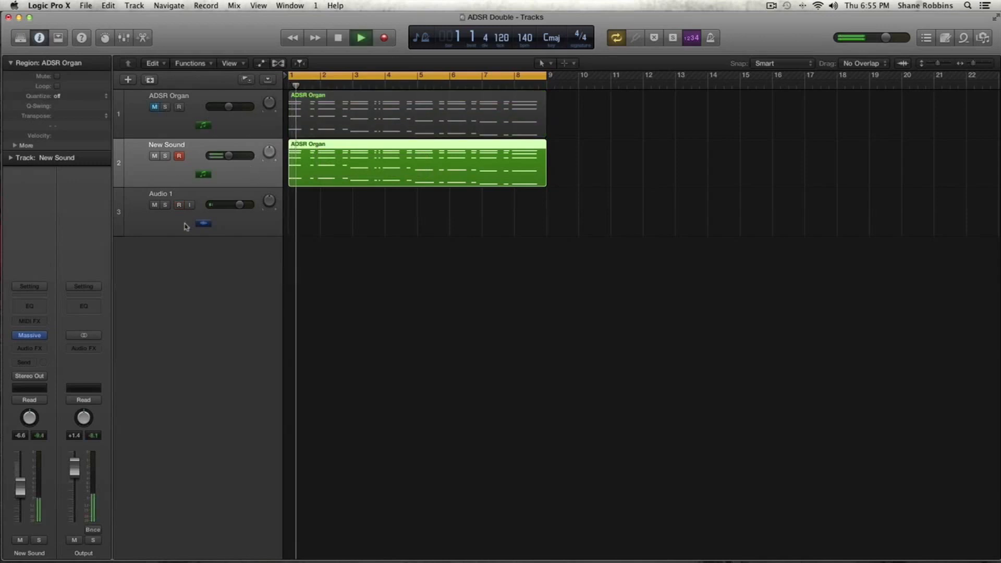
pyautogui.click(25, 336)
pyautogui.press('space')
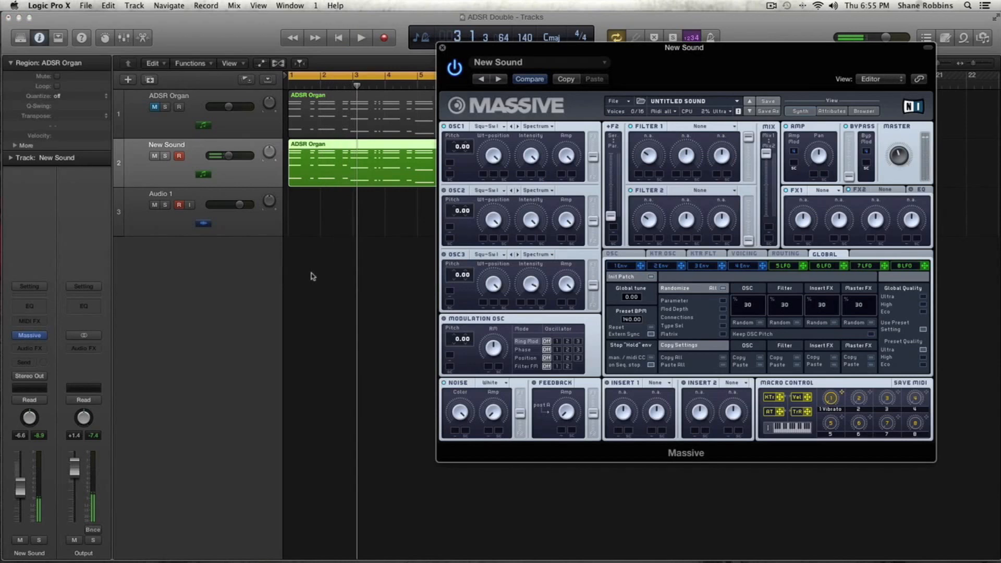
pyautogui.click(312, 276)
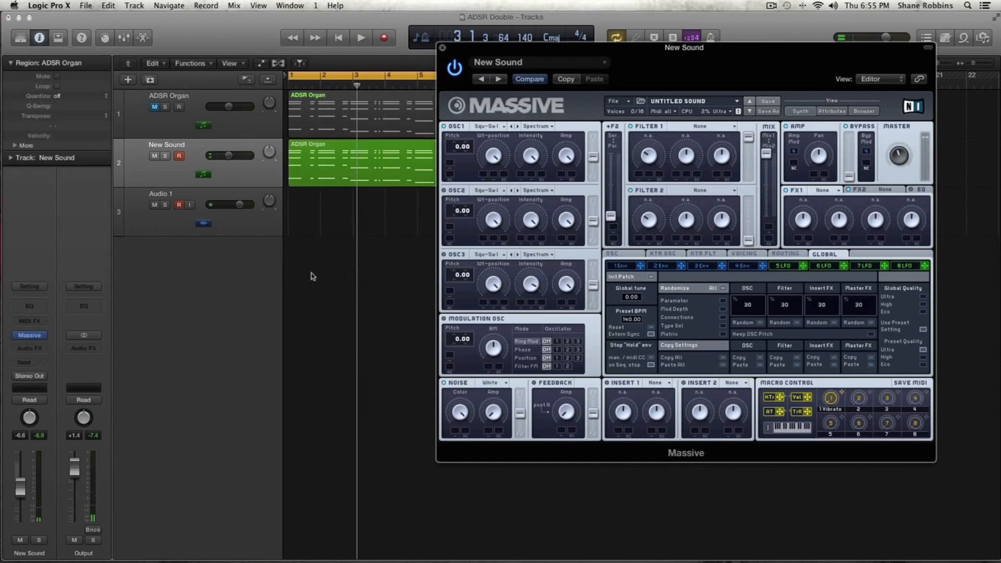
# Set OSC1 to the Sinformant wavetable at pitch 24.00 and route it further toward Filter 1.
pyautogui.click(493, 127)
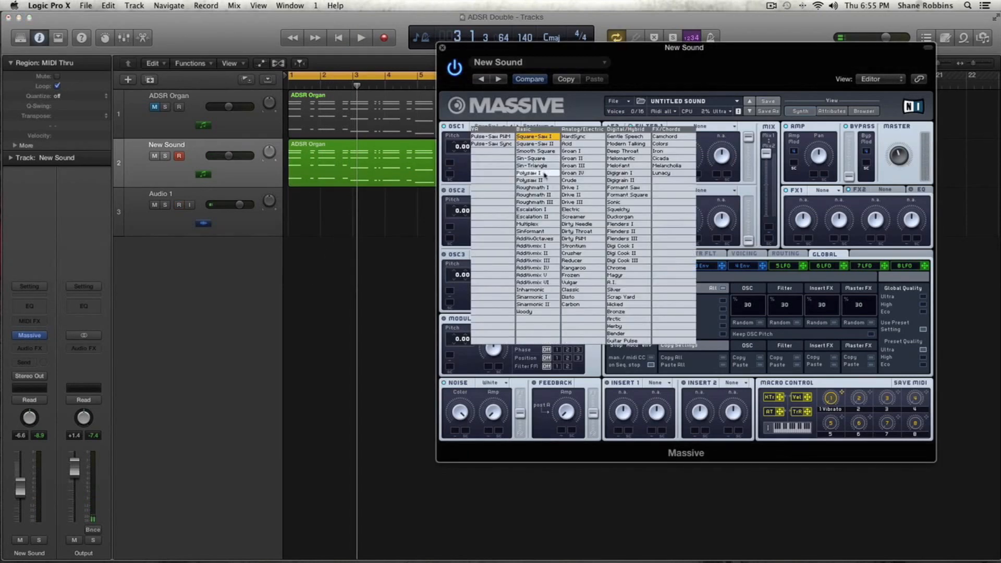
pyautogui.click(553, 231)
pyautogui.moveTo(466, 147); pyautogui.dragTo(458, 123)
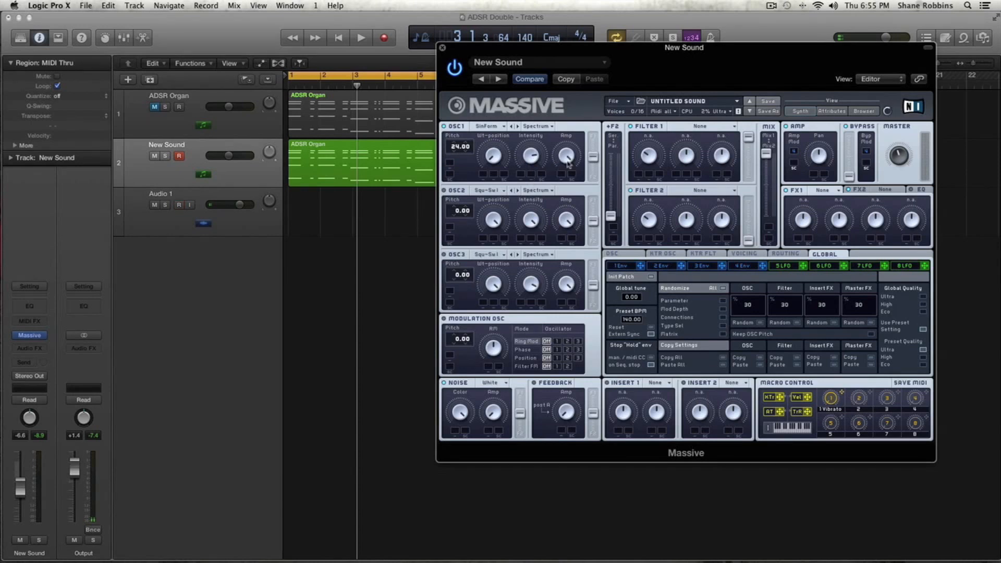
pyautogui.moveTo(593, 157)
pyautogui.mouseDown()
pyautogui.moveTo(594, 138)
pyautogui.moveTo(596, 147)
pyautogui.mouseUp()
# Set OSC2 to the Sin-Square wavetable with a pitch of 12.00.
pyautogui.moveTo(458, 214); pyautogui.dragTo(458, 202)
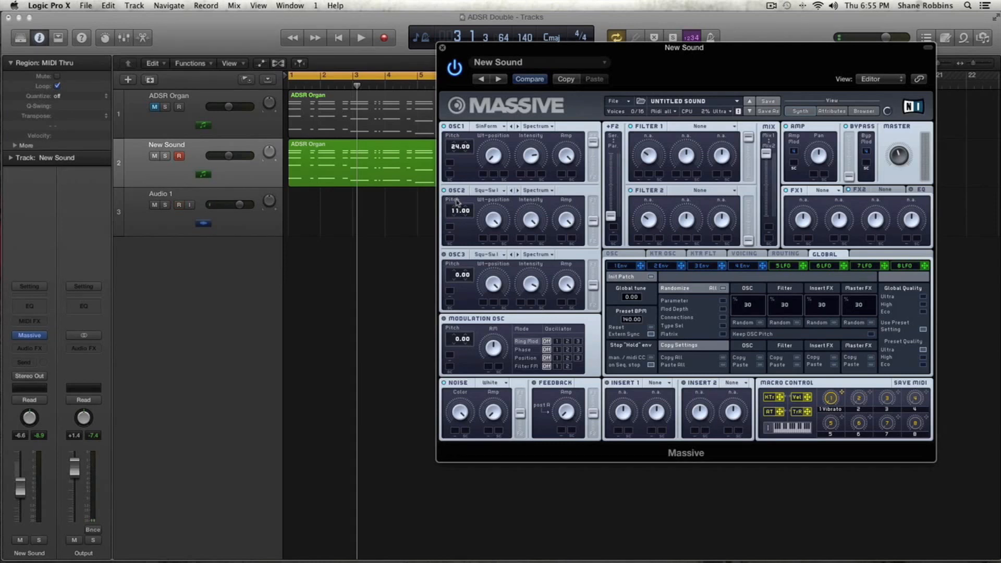
pyautogui.click(492, 191)
pyautogui.click(548, 226)
# Turn down OSC2's Amp, assign macro 1 to it, label the macro OSC 1 and audition the sound.
pyautogui.rightClick(842, 393)
pyautogui.click(868, 430)
pyautogui.moveTo(572, 239); pyautogui.dragTo(572, 115)
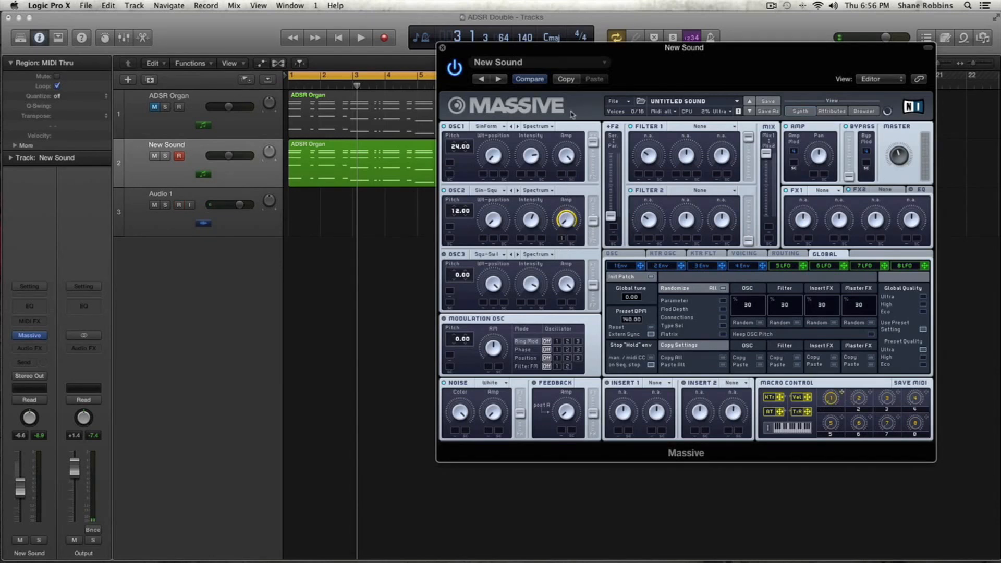
pyautogui.write('C 1')
pyautogui.press('Return')
pyautogui.press('space')
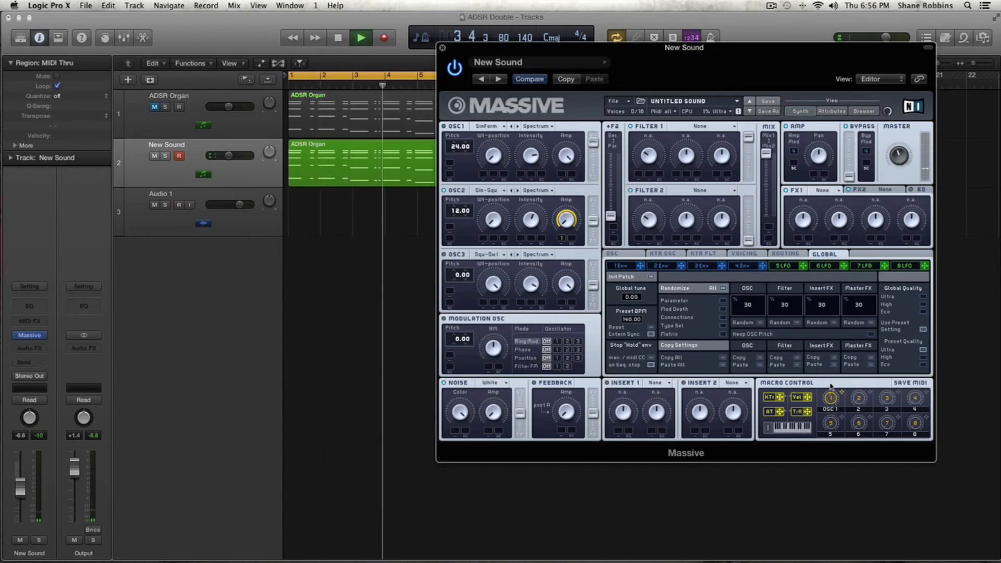
pyautogui.press('space')
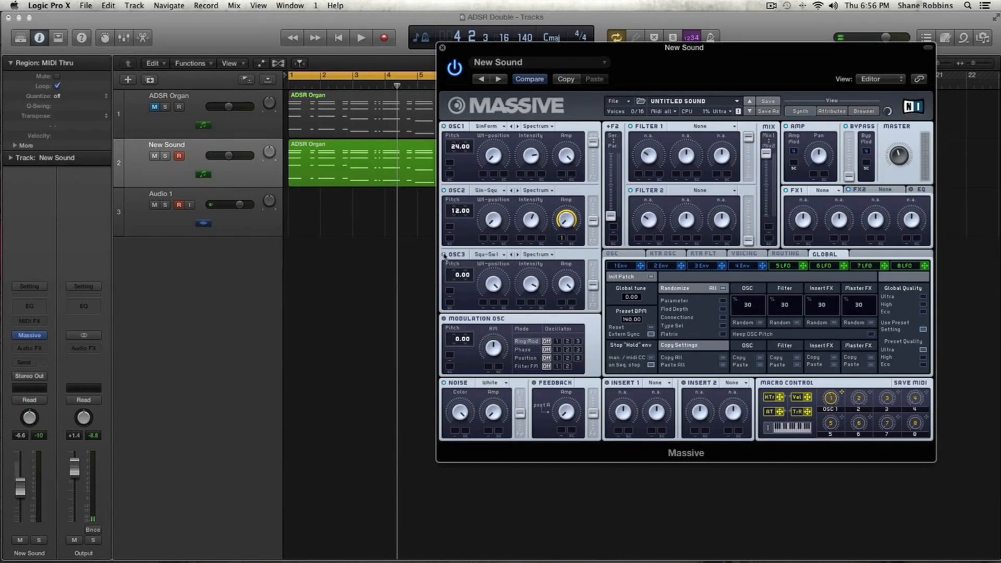
# Enable OSC3 and set it to the Sin-Square wavetable with a pitch of -12.00.
pyautogui.click(486, 255)
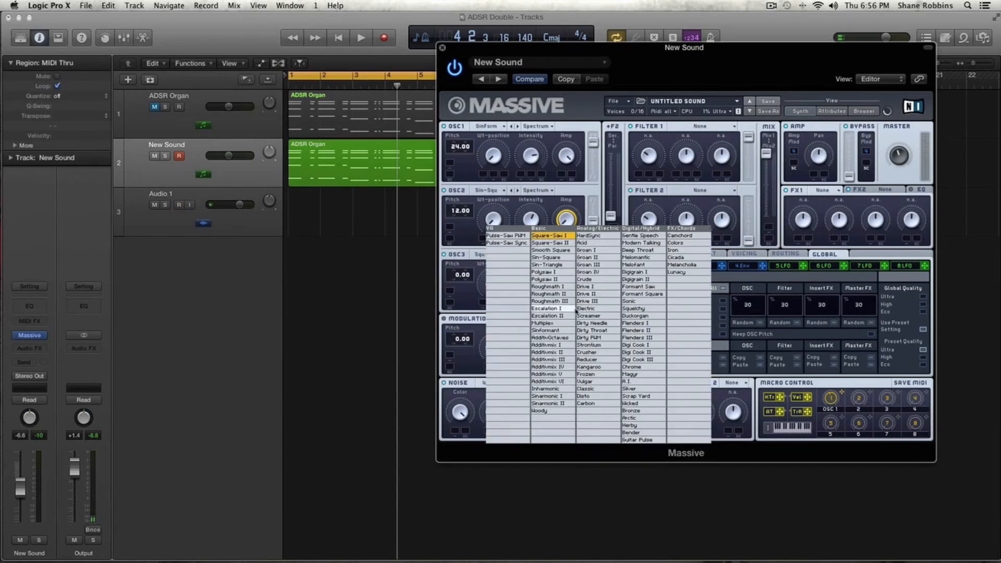
pyautogui.click(548, 265)
pyautogui.click(501, 257)
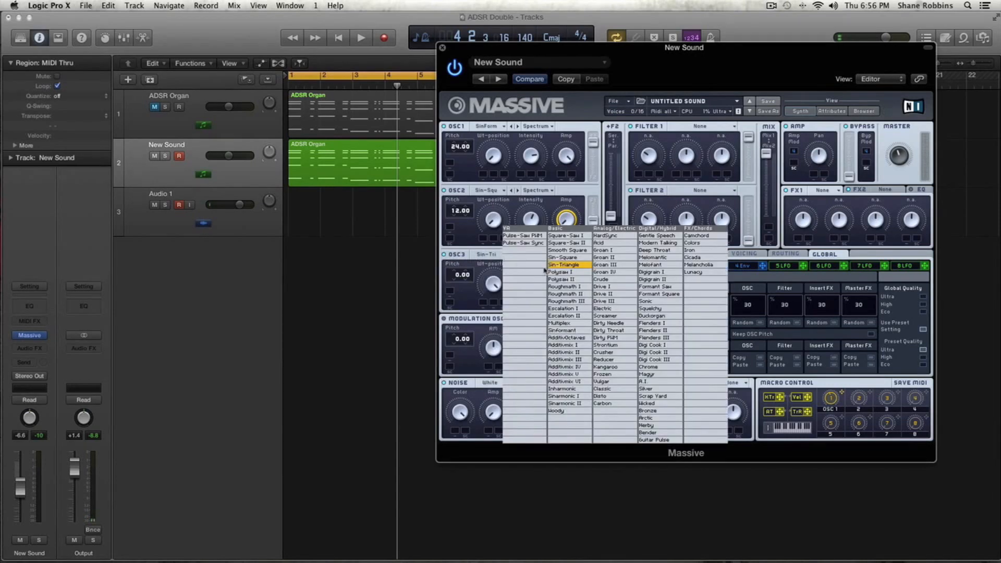
pyautogui.click(562, 262)
pyautogui.moveTo(459, 275); pyautogui.dragTo(460, 293)
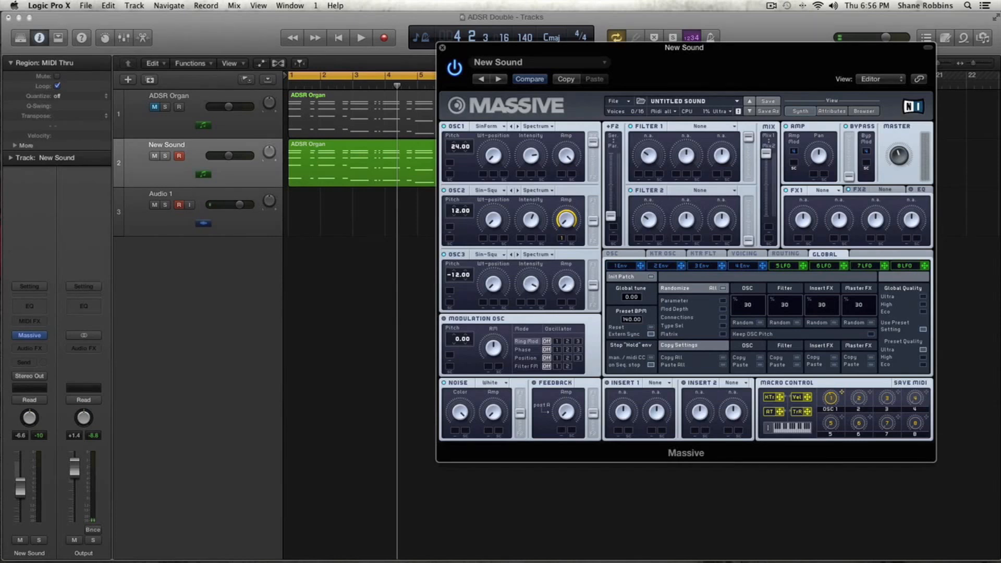
# Turn down OSC3's Amp, assign macro 2 to it, label the macro OSC 2 and audition the sound.
pyautogui.moveTo(869, 394); pyautogui.dragTo(562, 303)
pyautogui.doubleClick(861, 410)
pyautogui.write('OSC 2')
pyautogui.press('Return')
pyautogui.press('space')
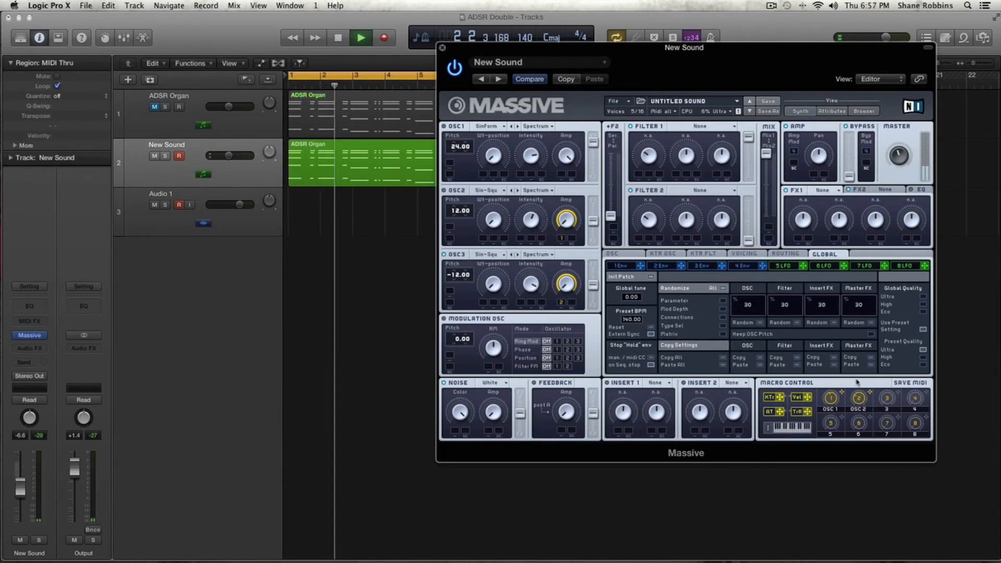
pyautogui.press('space')
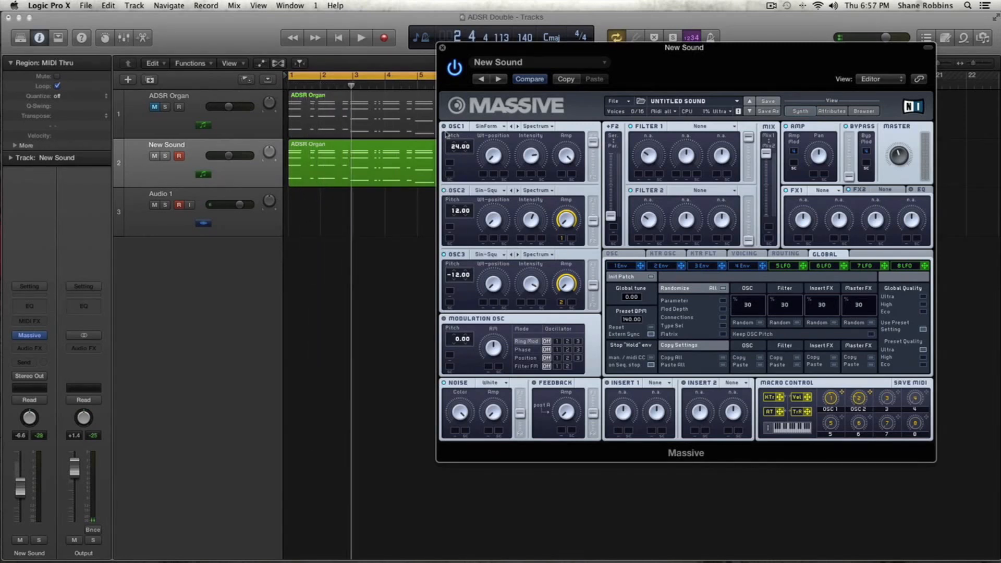
# Audition the patch from the start of the loop and adjust the noise generator's Amp level.
pyautogui.press('space')
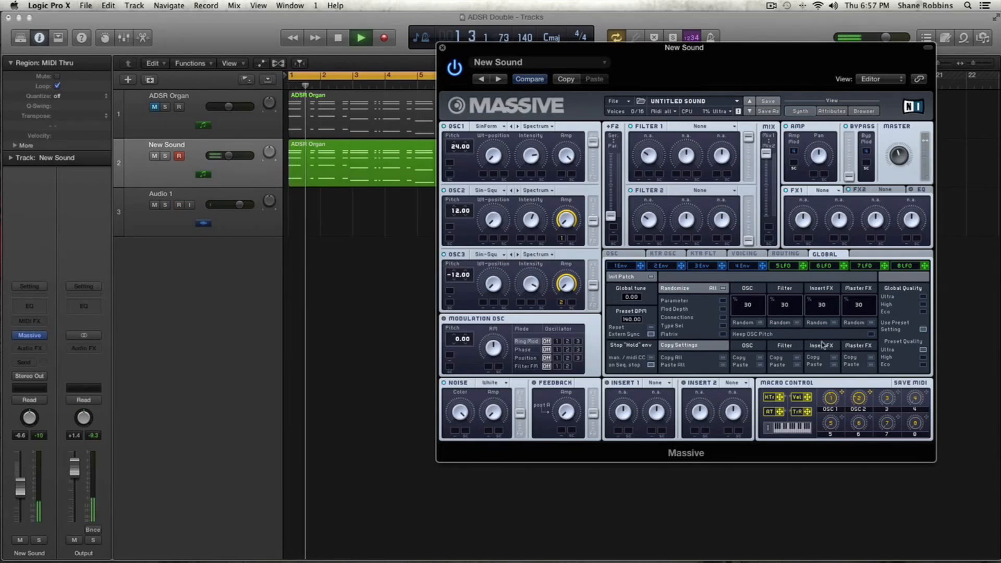
pyautogui.press('space')
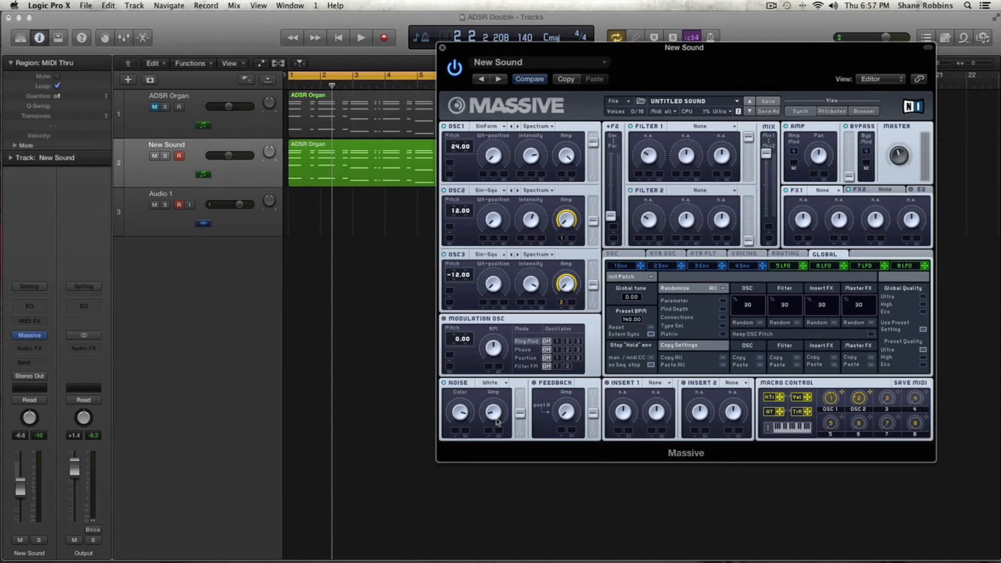
pyautogui.press('space')
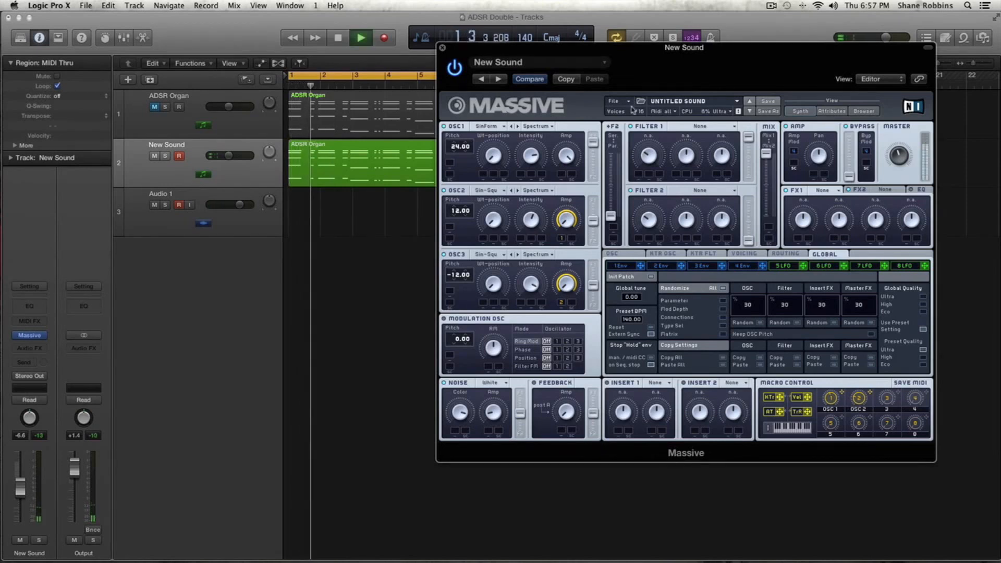
pyautogui.press('space')
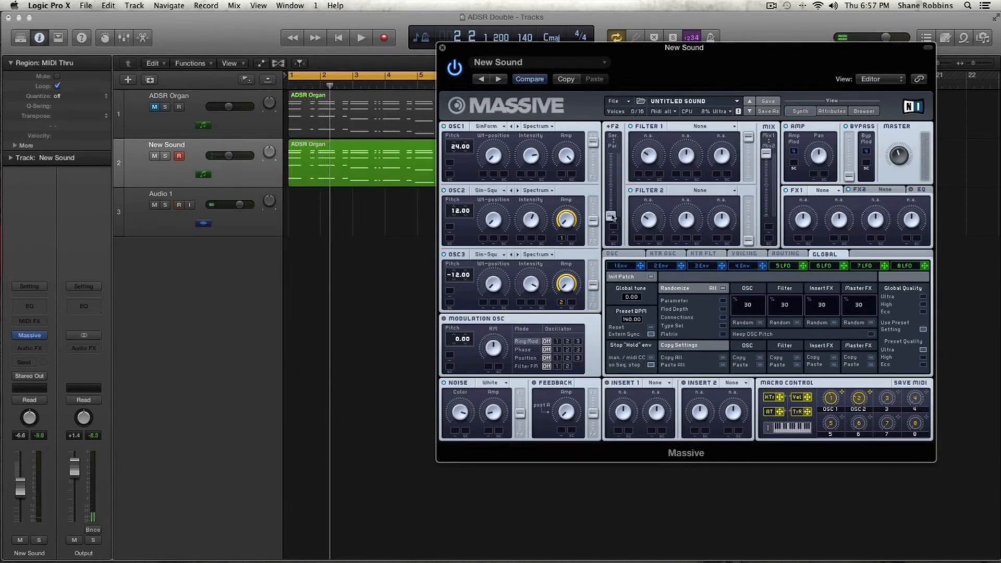
# Raise the serial/parallel filter fader and route OSC2 and OSC3 further toward Filter 1.
pyautogui.moveTo(612, 218); pyautogui.dragTo(613, 158)
pyautogui.moveTo(615, 167); pyautogui.dragTo(614, 172)
pyautogui.moveTo(595, 224); pyautogui.dragTo(595, 208)
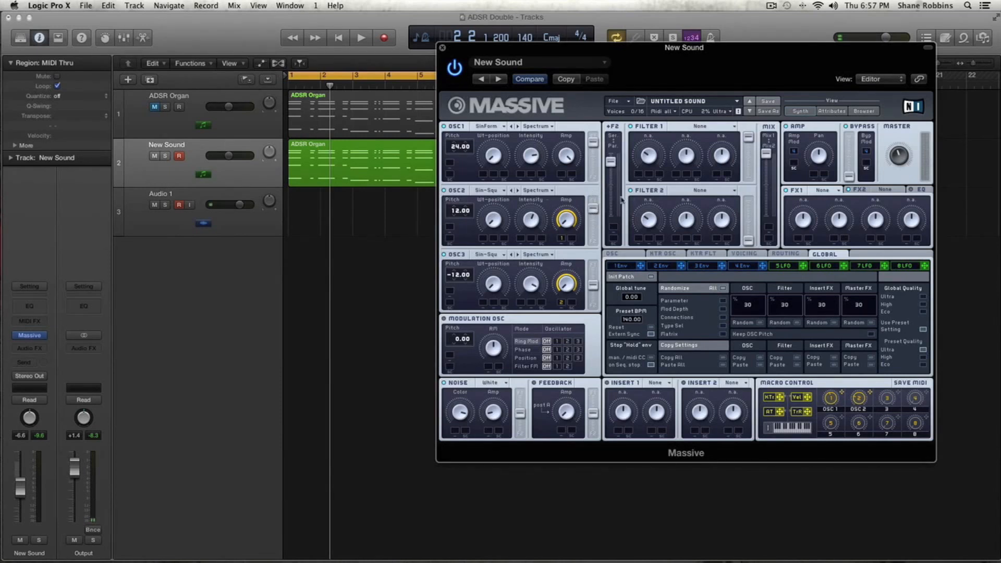
pyautogui.moveTo(595, 285); pyautogui.dragTo(596, 273)
pyautogui.moveTo(593, 275); pyautogui.dragTo(595, 265)
# Set Filter 1 and Filter 2 to Lowpass 4, raise their cutoffs and turn down their resonance.
pyautogui.click(709, 126)
pyautogui.click(699, 134)
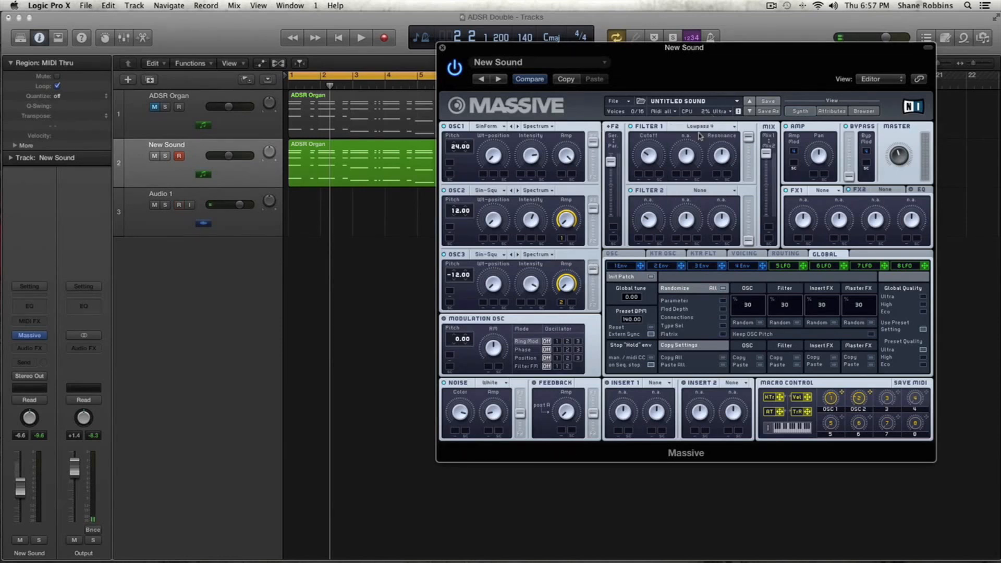
pyautogui.click(691, 191)
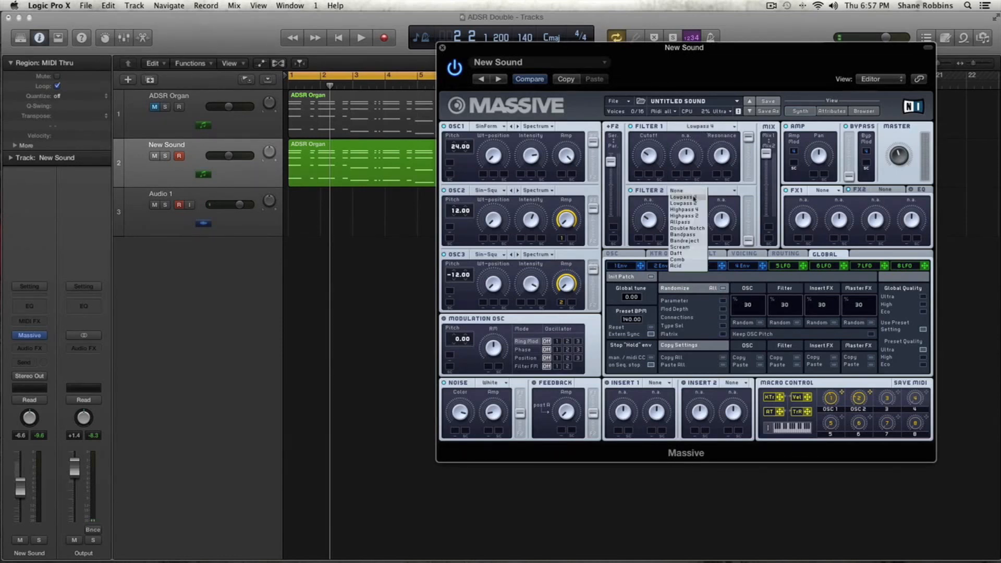
pyautogui.click(694, 197)
pyautogui.moveTo(722, 137); pyautogui.dragTo(720, 142)
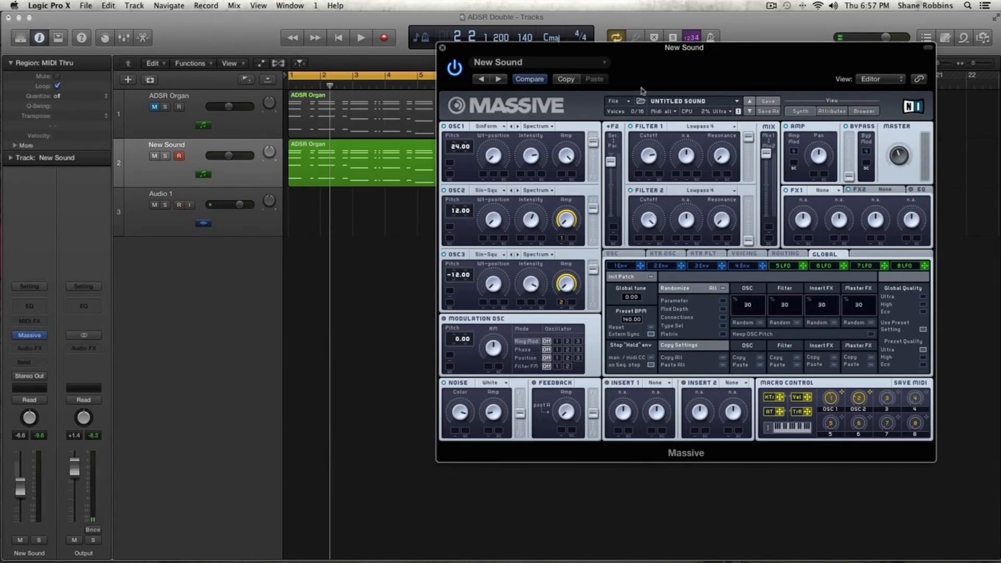
# Shift the filter mix toward Mix2 and raise Filter 2's output level while auditioning the sound.
pyautogui.moveTo(767, 156); pyautogui.dragTo(774, 214)
pyautogui.press('space')
pyautogui.press('space')
pyautogui.press('space')
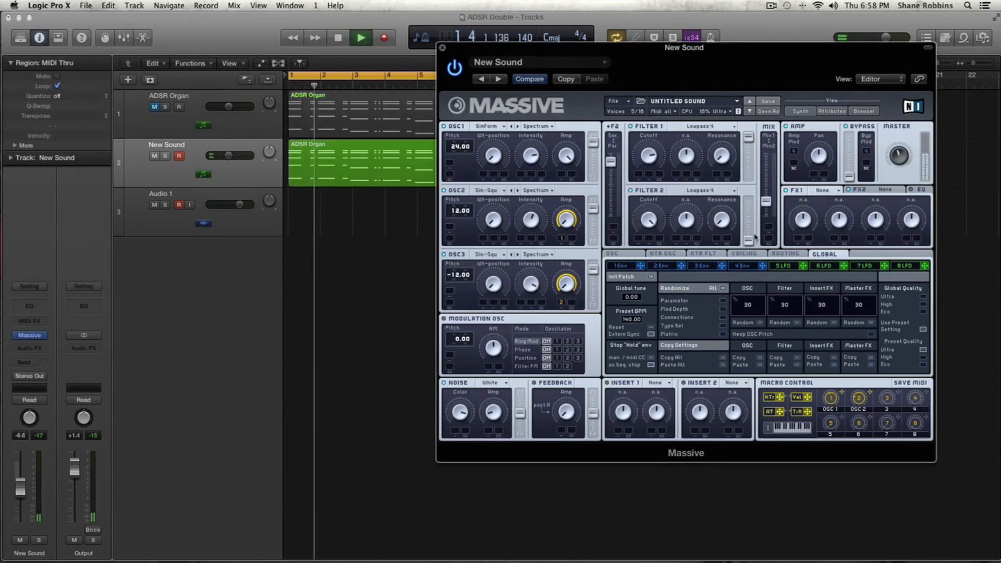
pyautogui.moveTo(766, 202)
pyautogui.mouseDown()
pyautogui.moveTo(769, 171)
pyautogui.moveTo(770, 201)
pyautogui.mouseUp()
pyautogui.press('space')
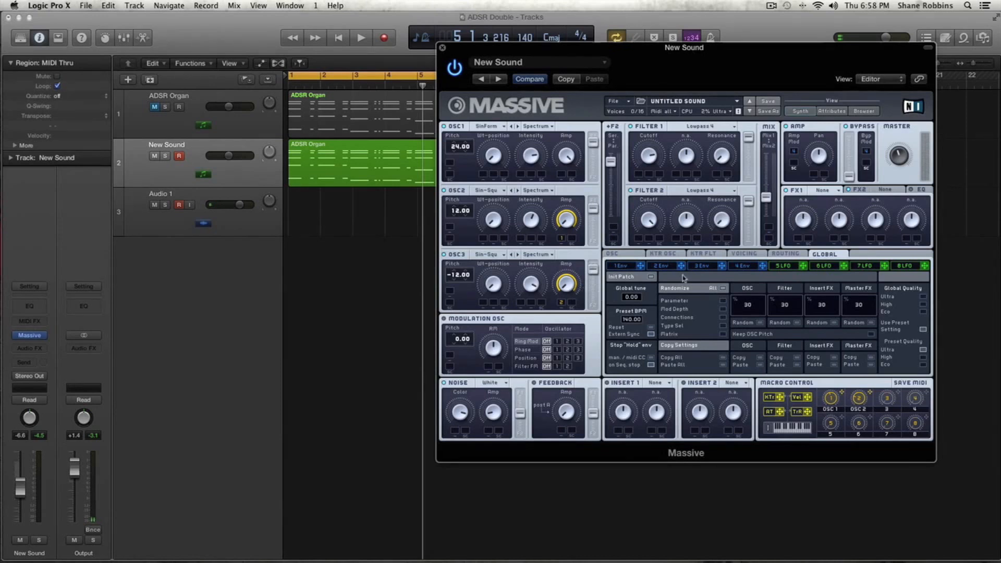
# Load Reverb in FX1 and adjust its Dry/Wet and Size while auditioning the patch.
pyautogui.click(823, 191)
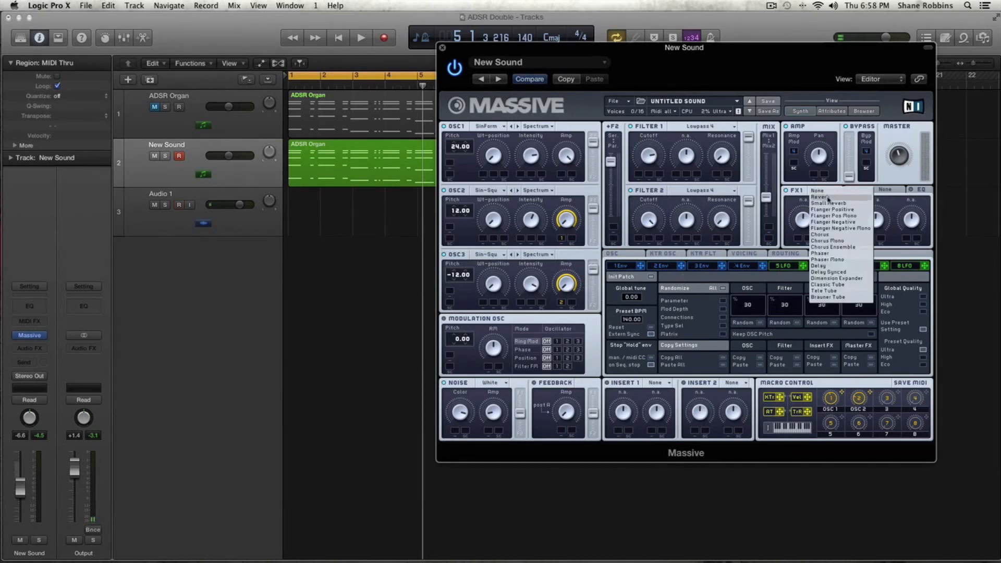
pyautogui.click(828, 198)
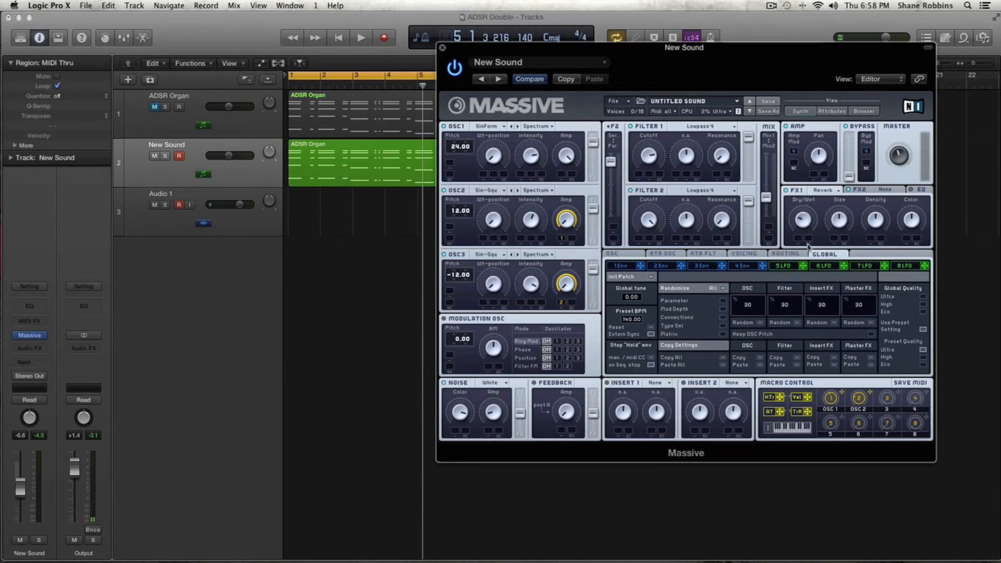
pyautogui.press('space')
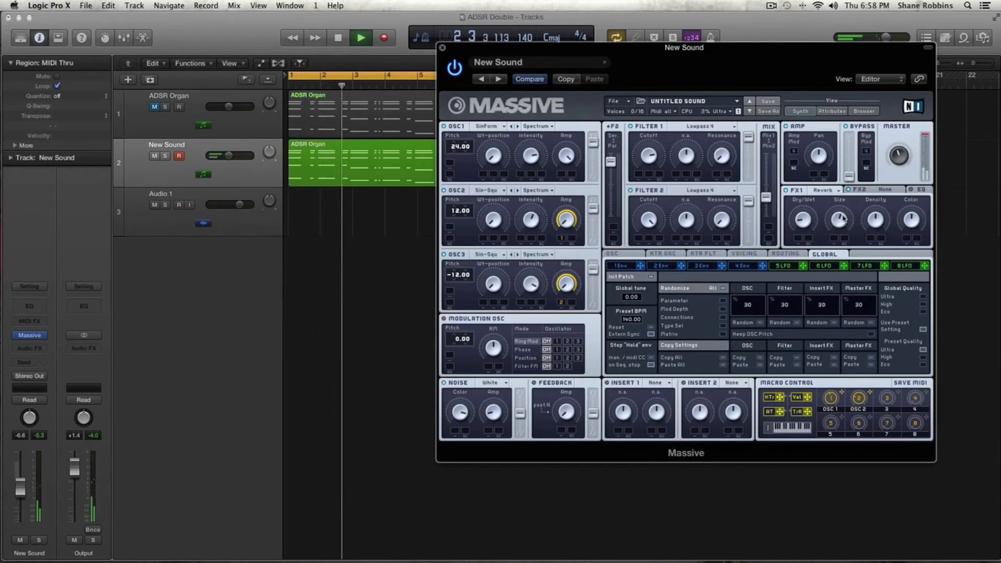
pyautogui.press('space')
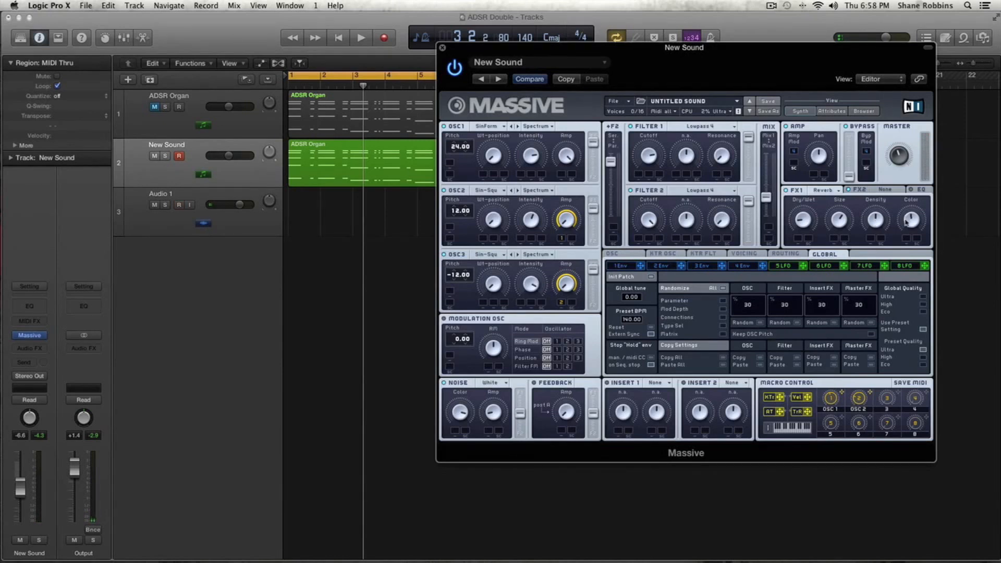
# Load Delay Synced in FX2, lower its Dry/Wet and set the left delay time to 3/16.
pyautogui.click(892, 191)
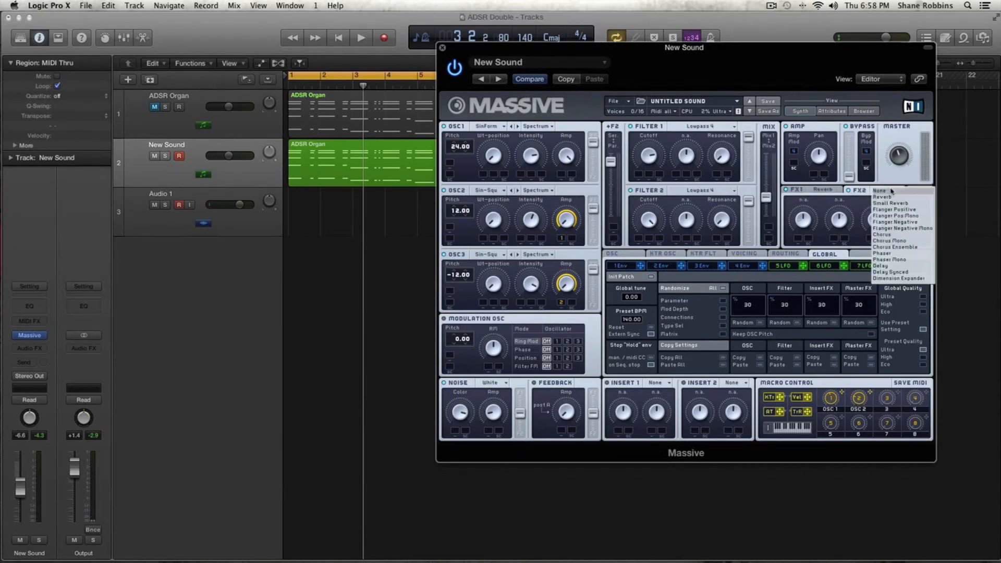
pyautogui.click(905, 273)
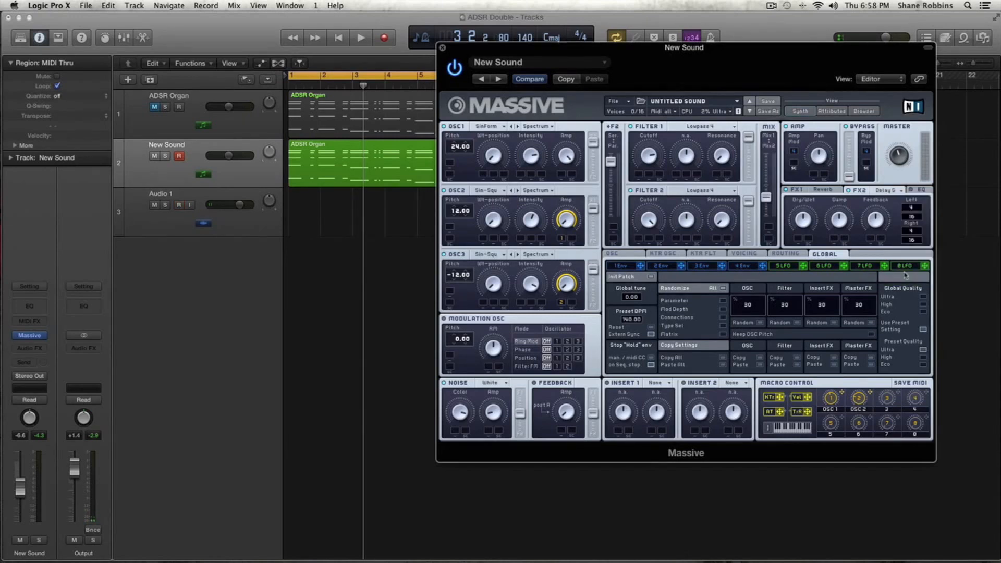
pyautogui.moveTo(809, 217)
pyautogui.mouseDown()
pyautogui.moveTo(812, 243)
pyautogui.moveTo(805, 233)
pyautogui.mouseUp()
pyautogui.moveTo(917, 207); pyautogui.dragTo(918, 212)
pyautogui.press('Return')
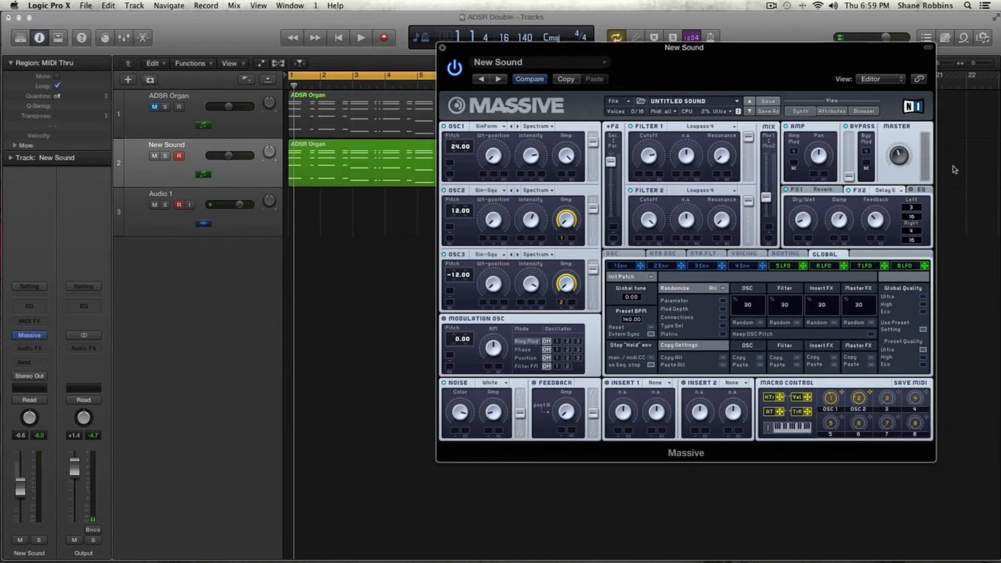
# Open the EQ, raise its Frequency and High Shelf, and audition the patch.
pyautogui.click(919, 191)
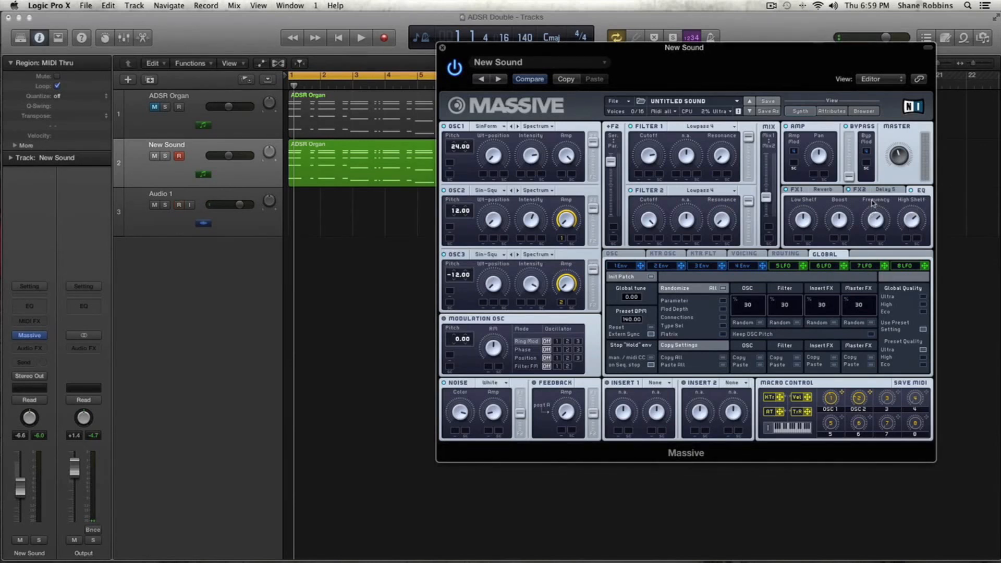
pyautogui.press('space')
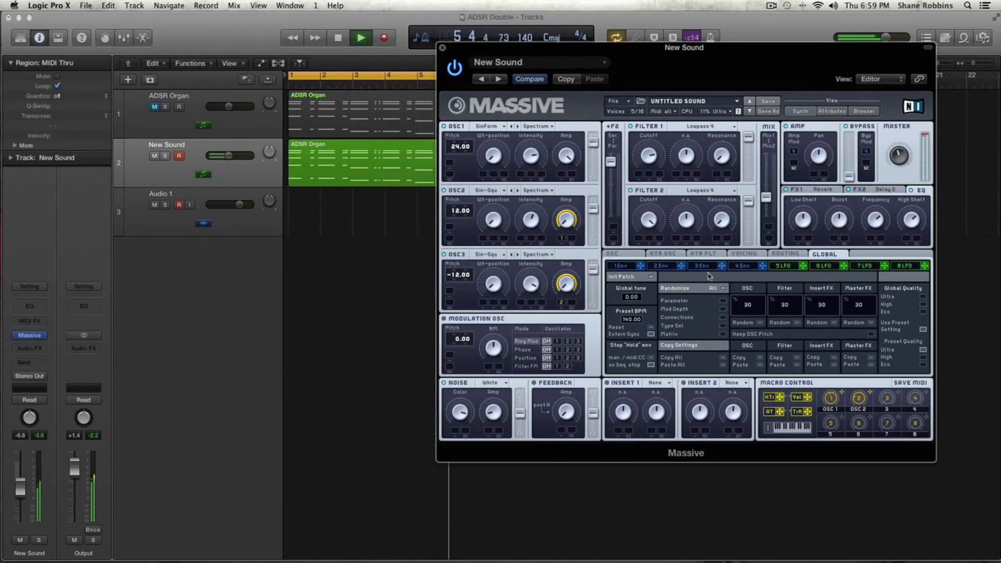
# Stop playback and load the Parabolic Shaper effect into Insert 1.
pyautogui.press('space')
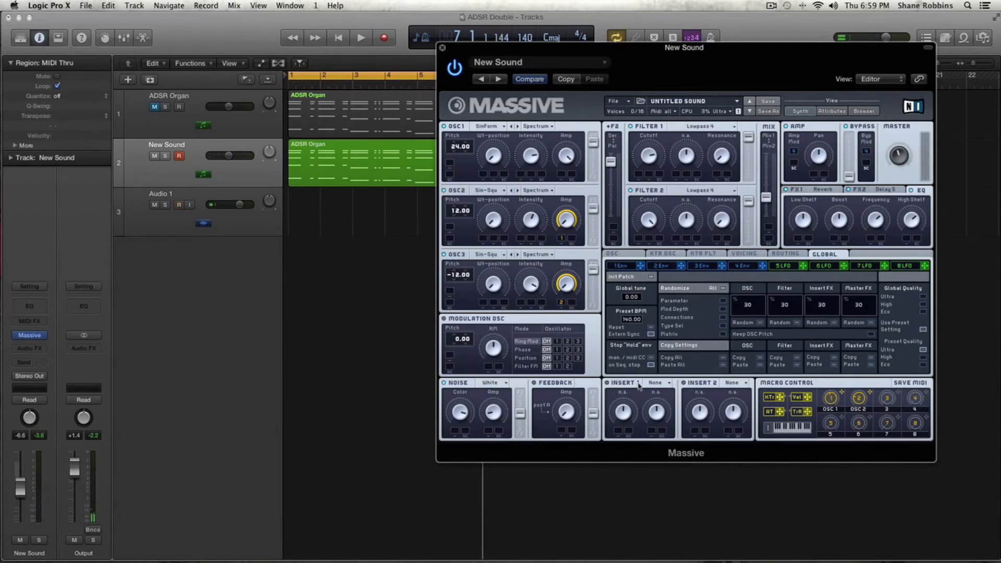
pyautogui.click(651, 385)
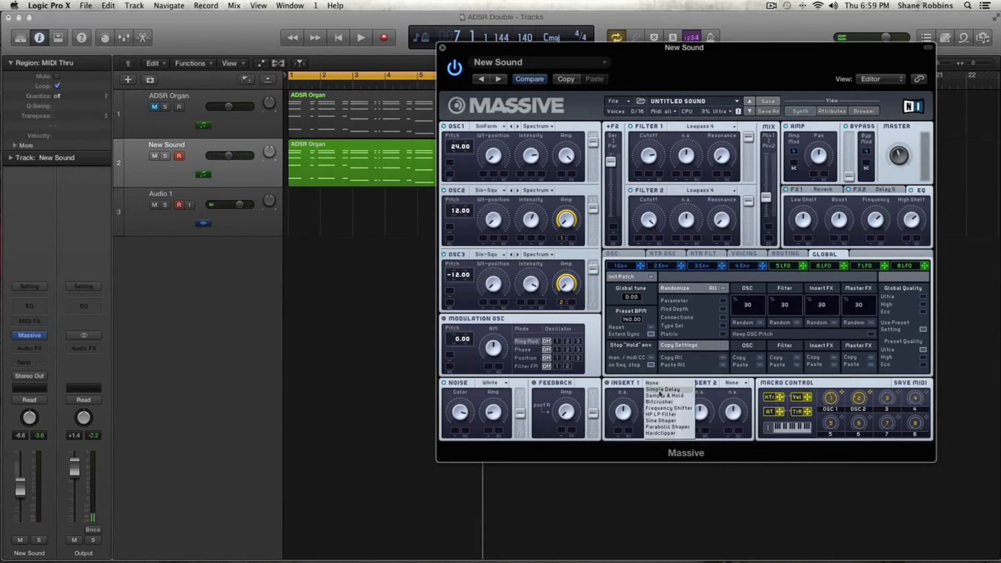
pyautogui.click(672, 427)
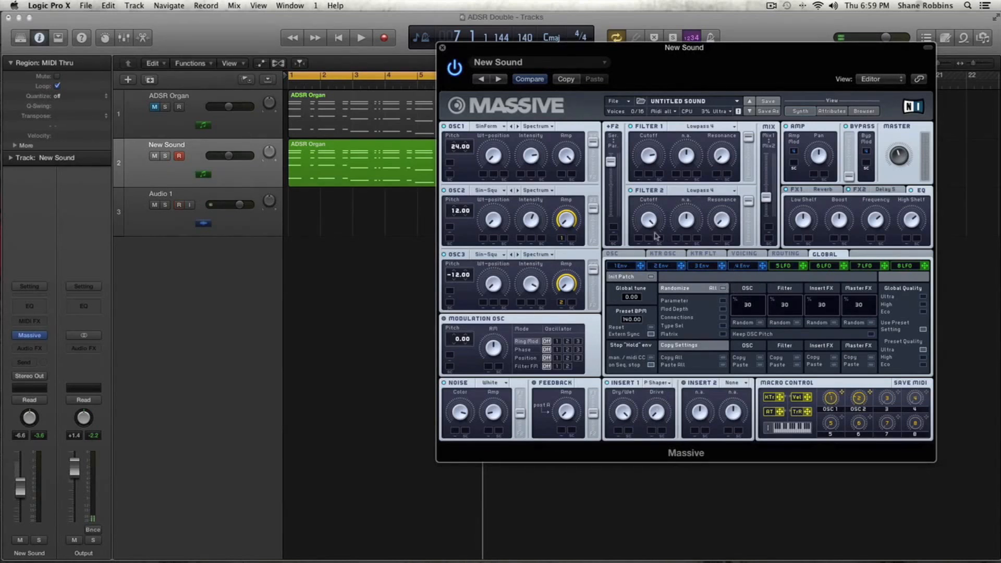
# Look over the New Sound patch's oscillator and voicing settings and audition the patch.
pyautogui.click(626, 255)
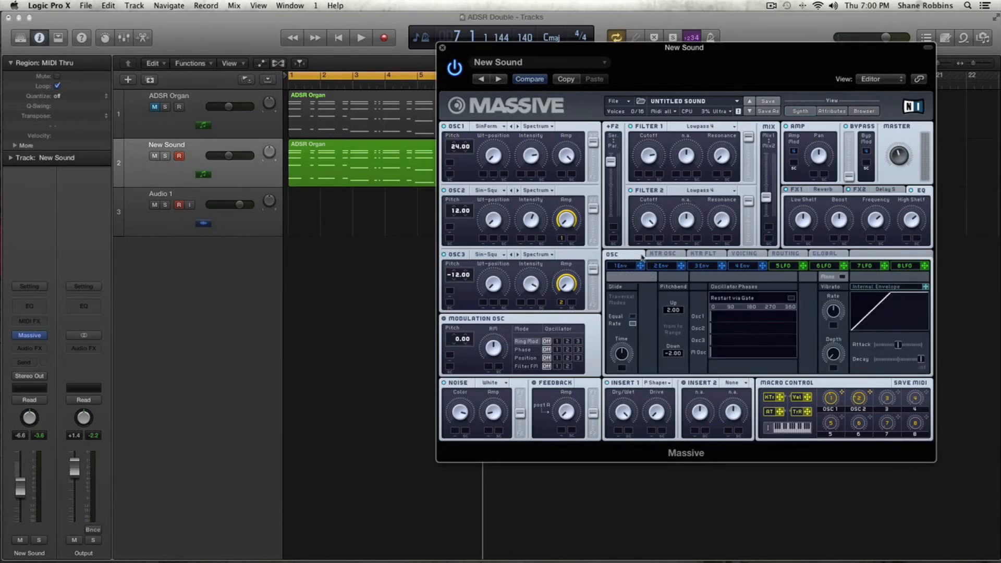
pyautogui.click(737, 255)
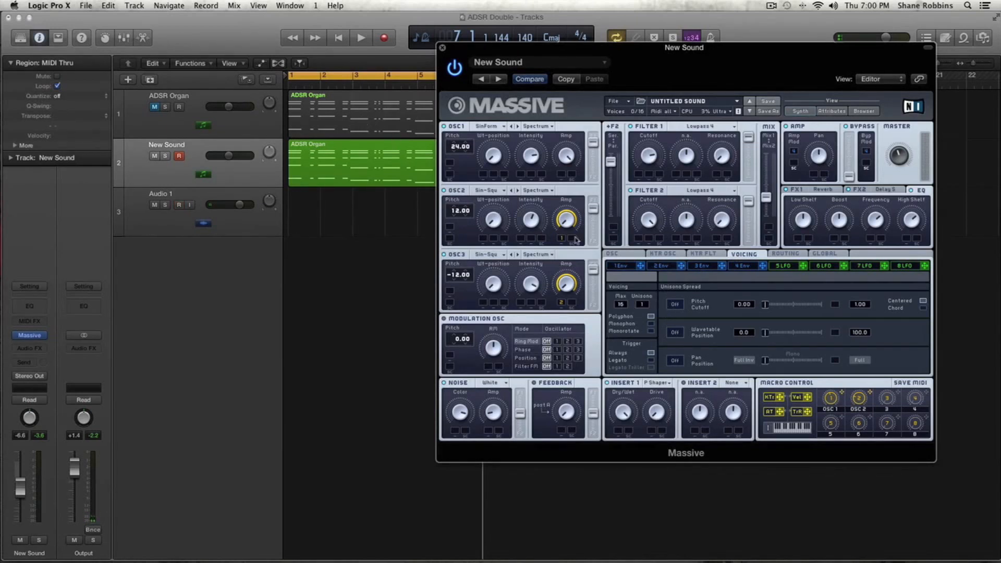
pyautogui.press('space')
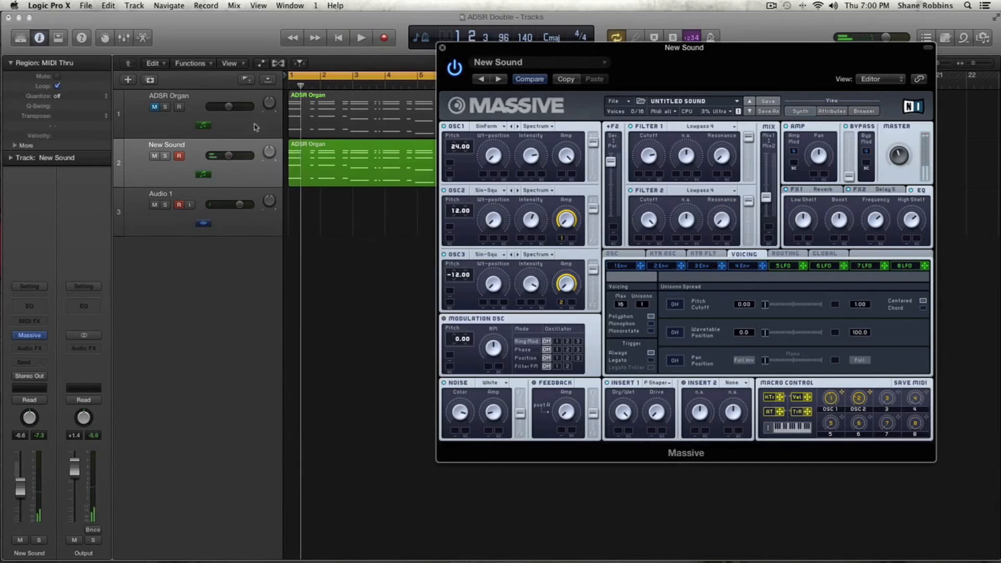
# Unmute the ADSR Organ track, open its Massive instance and set the Unisono voices to 1 in its voicing settings.
pyautogui.click(255, 127)
pyautogui.click(154, 107)
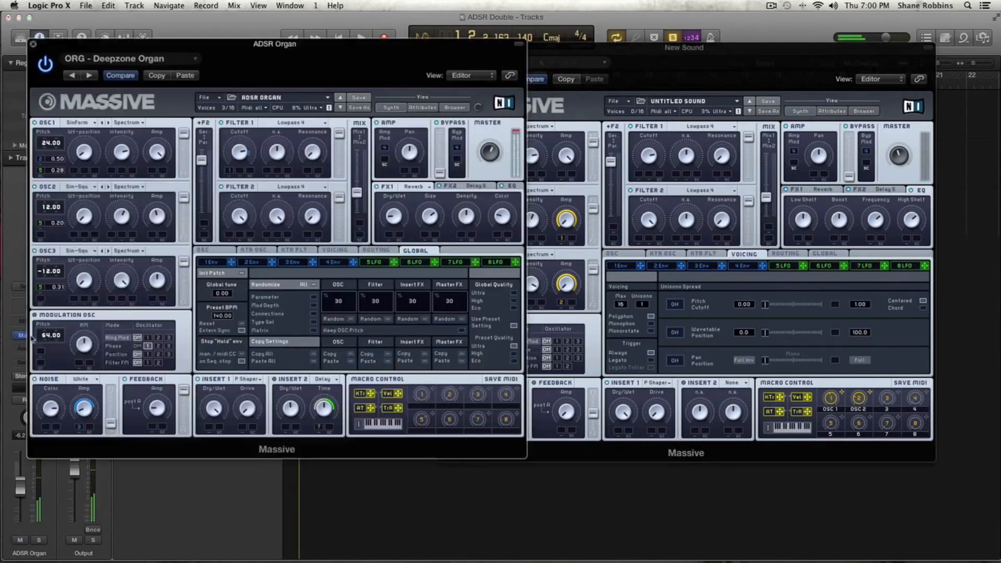
pyautogui.click(30, 336)
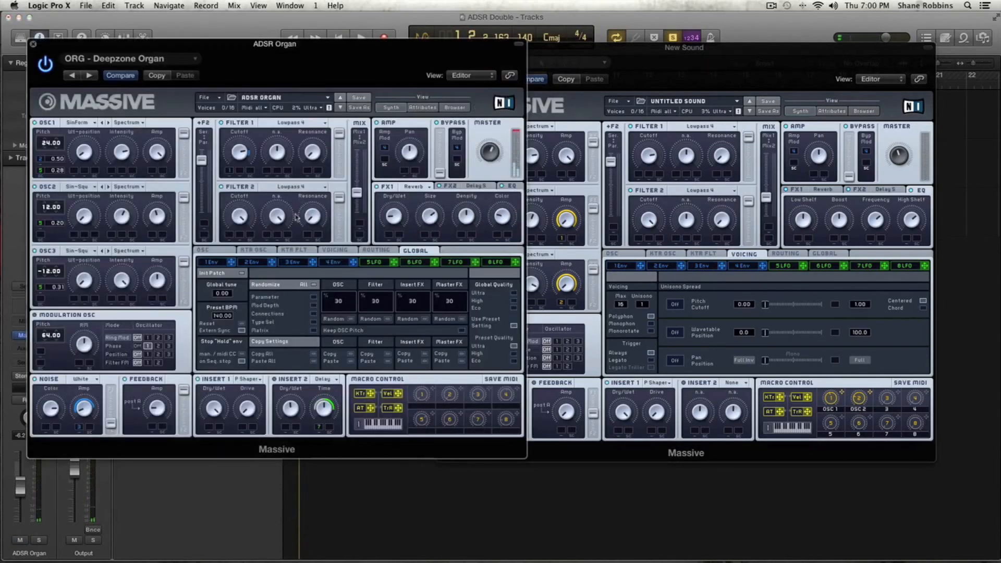
pyautogui.click(335, 251)
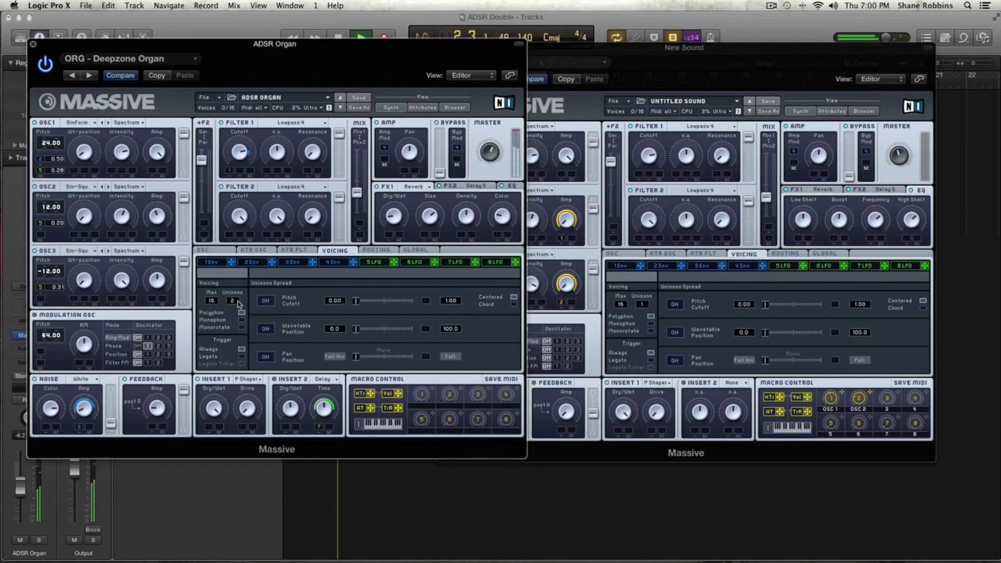
pyautogui.press('space')
pyautogui.moveTo(237, 303); pyautogui.dragTo(238, 309)
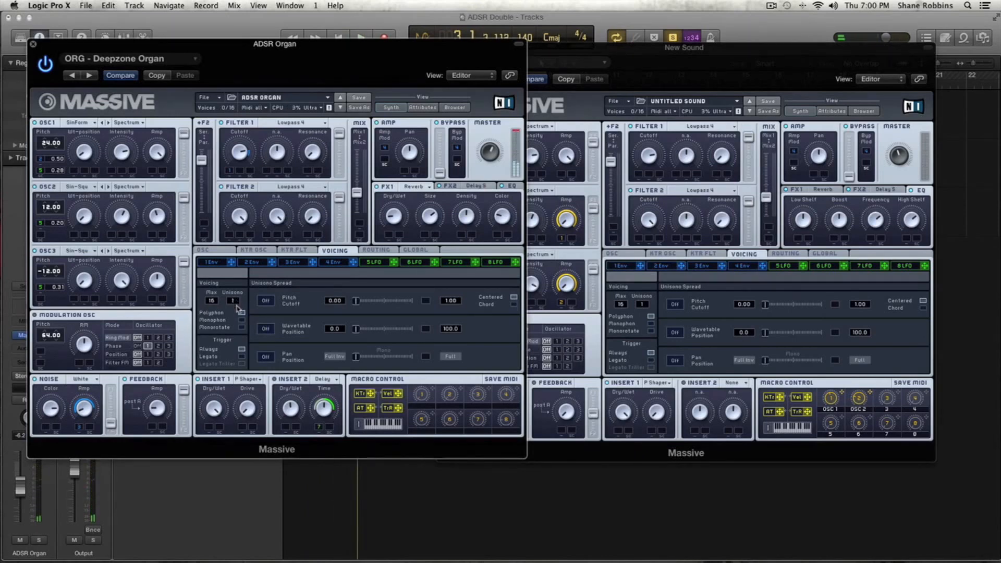
# Close the ADSR Organ's Massive window, mute that track and reselect the New Sound track.
pyautogui.click(34, 46)
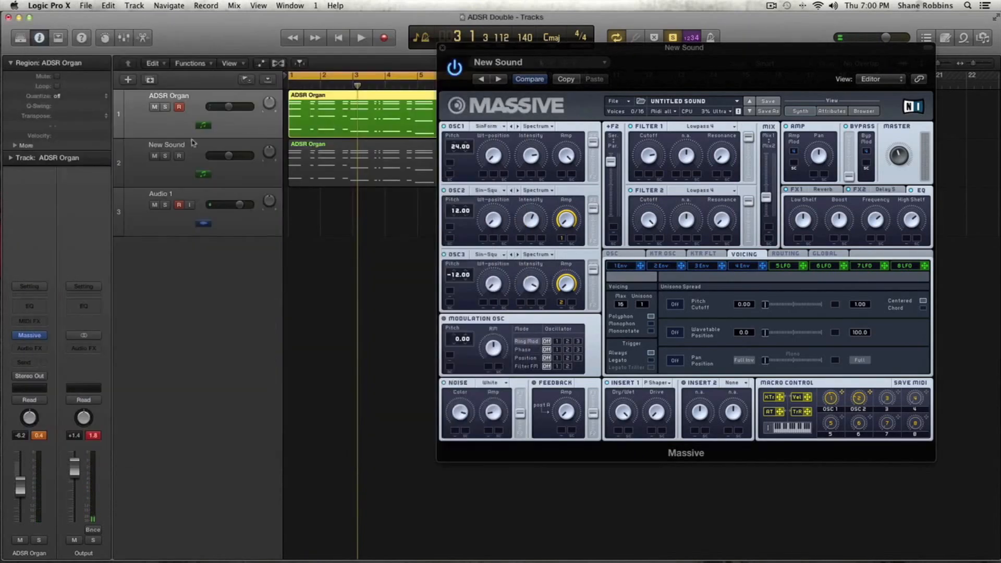
pyautogui.click(155, 107)
pyautogui.click(201, 162)
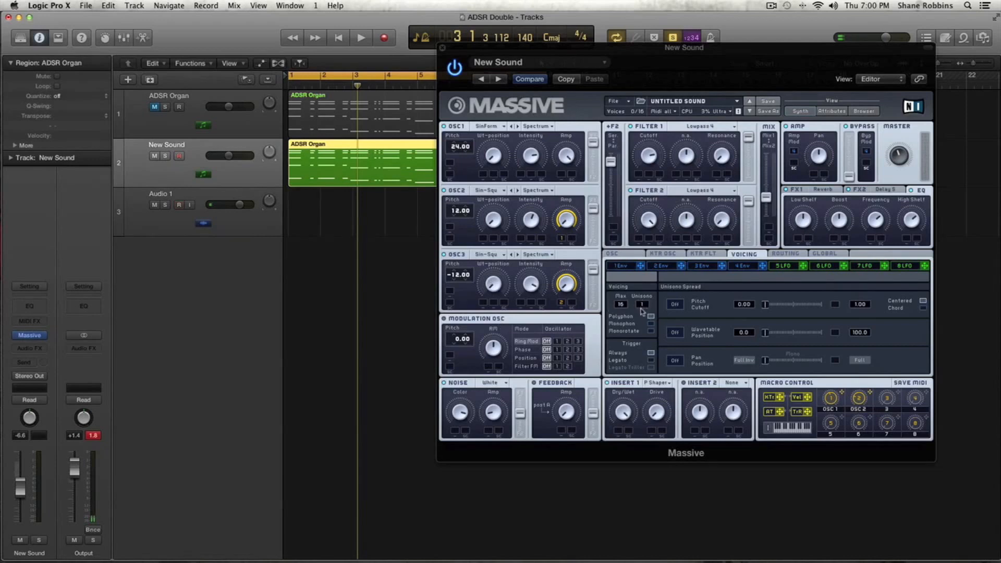
# Route Insert 1 after the filter mix, ahead of Amp/Pan, in the New Sound patch.
pyautogui.click(786, 255)
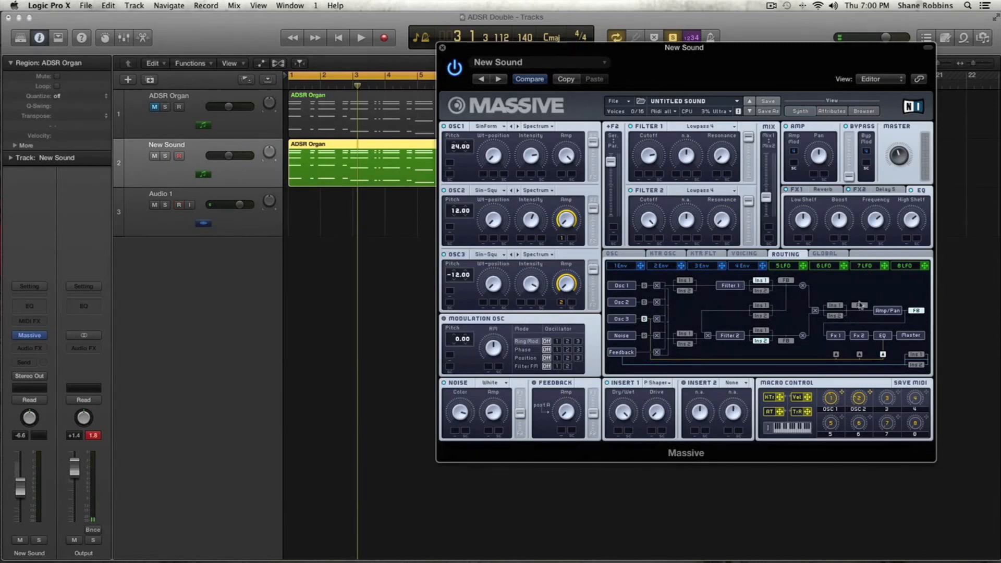
pyautogui.click(836, 306)
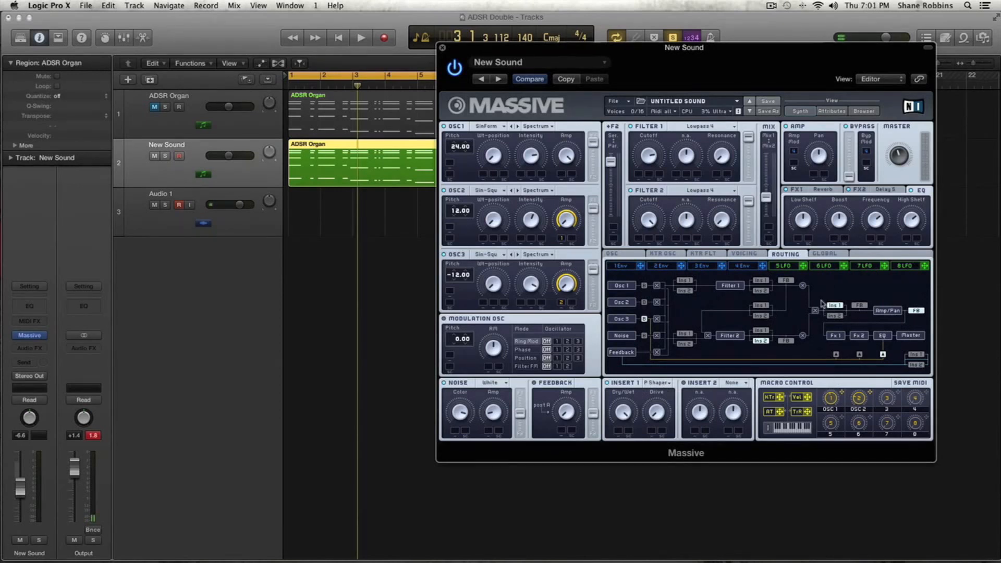
# Shape Envelope 1 with a shorter attack, a low decay level and a longer release, and audition the patch.
pyautogui.click(615, 267)
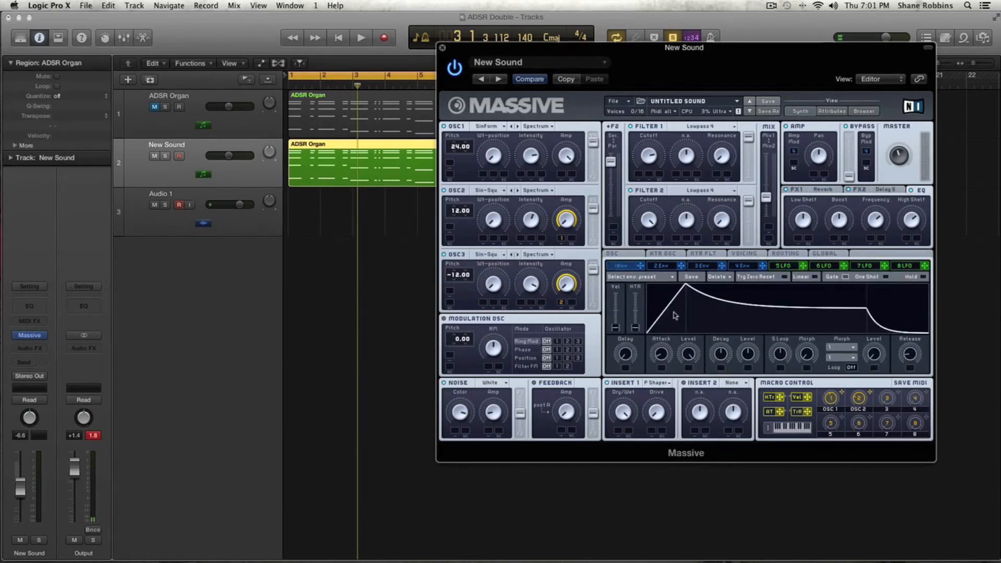
pyautogui.moveTo(667, 355); pyautogui.dragTo(665, 375)
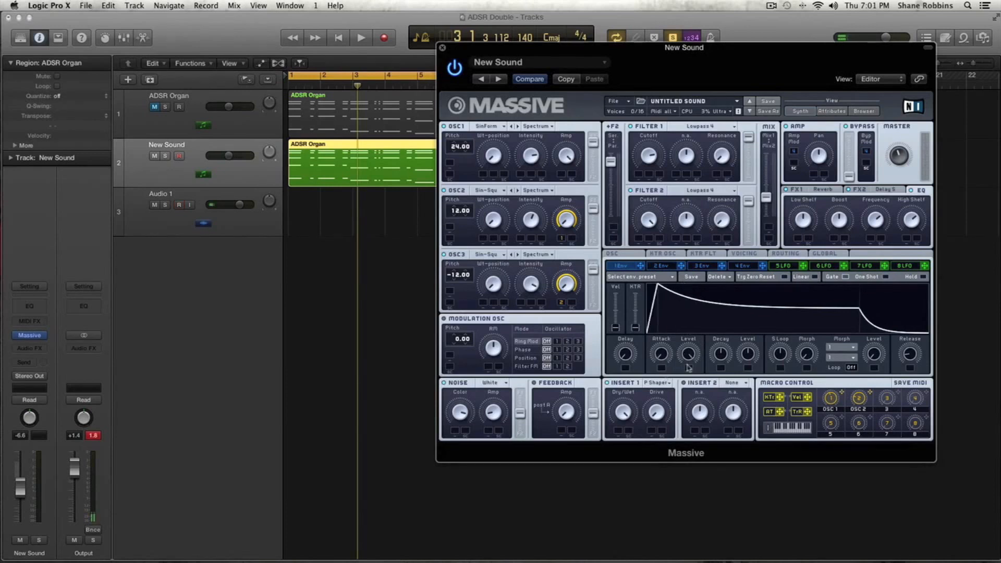
pyautogui.moveTo(720, 355); pyautogui.dragTo(752, 389)
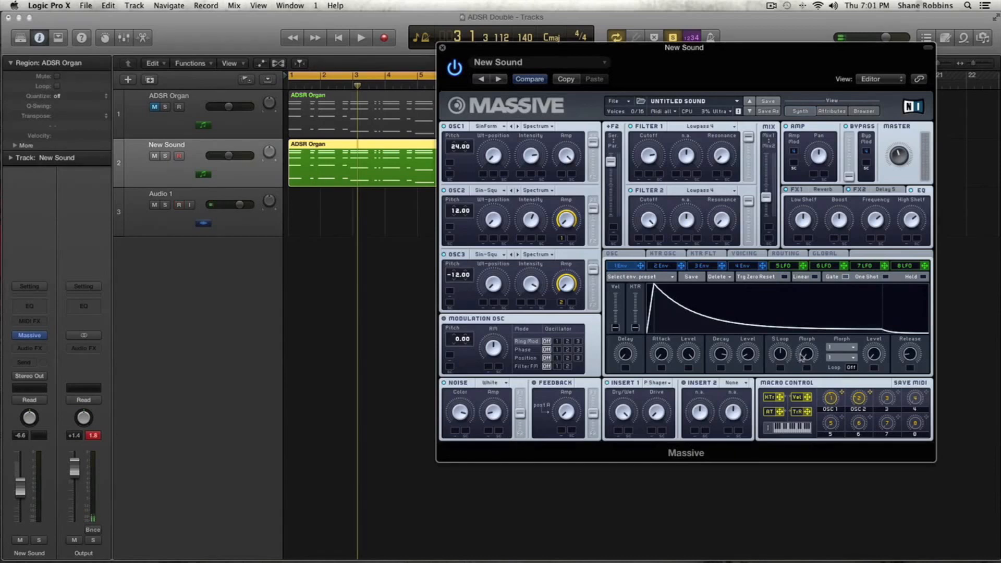
pyautogui.moveTo(902, 360); pyautogui.dragTo(902, 311)
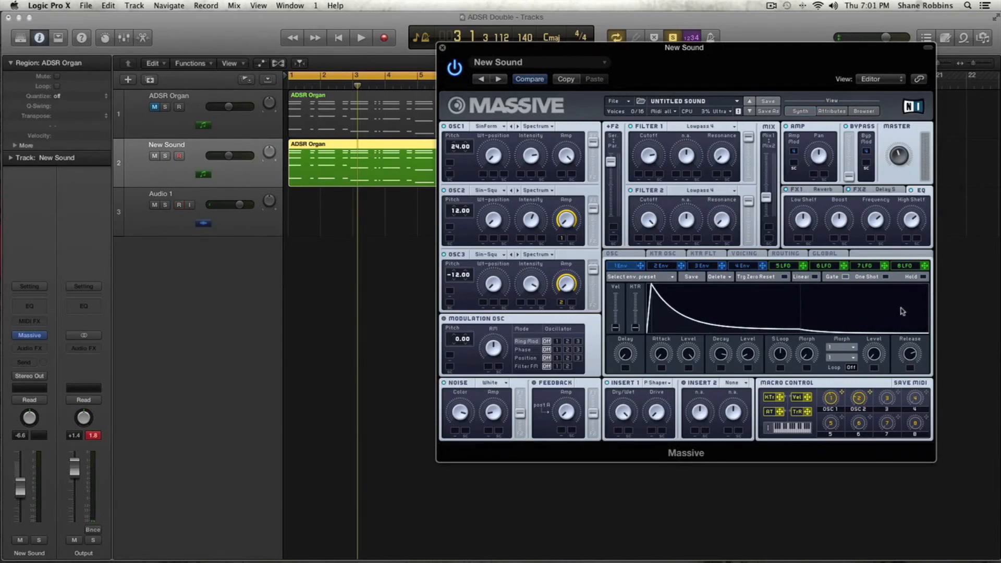
pyautogui.press('space')
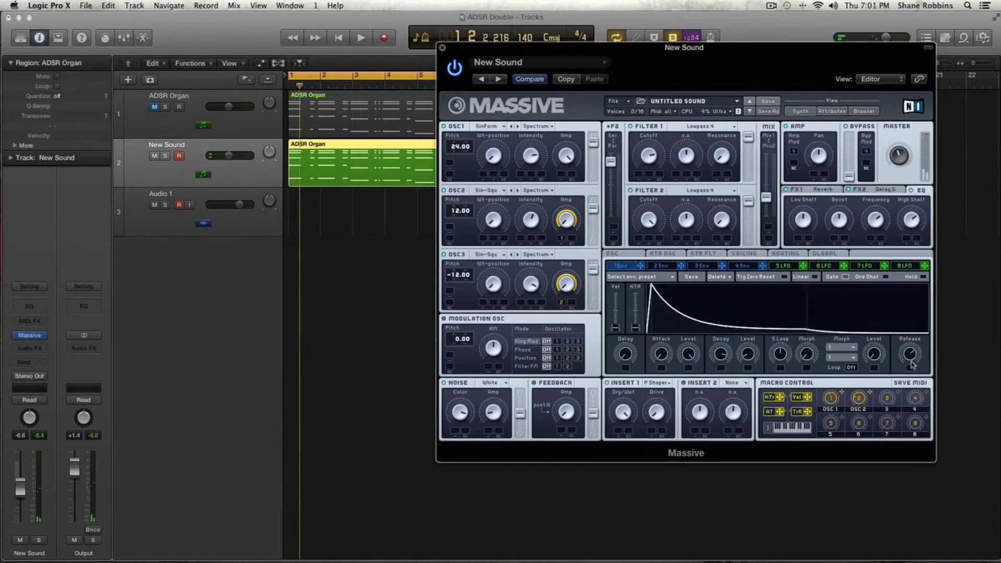
pyautogui.press('space')
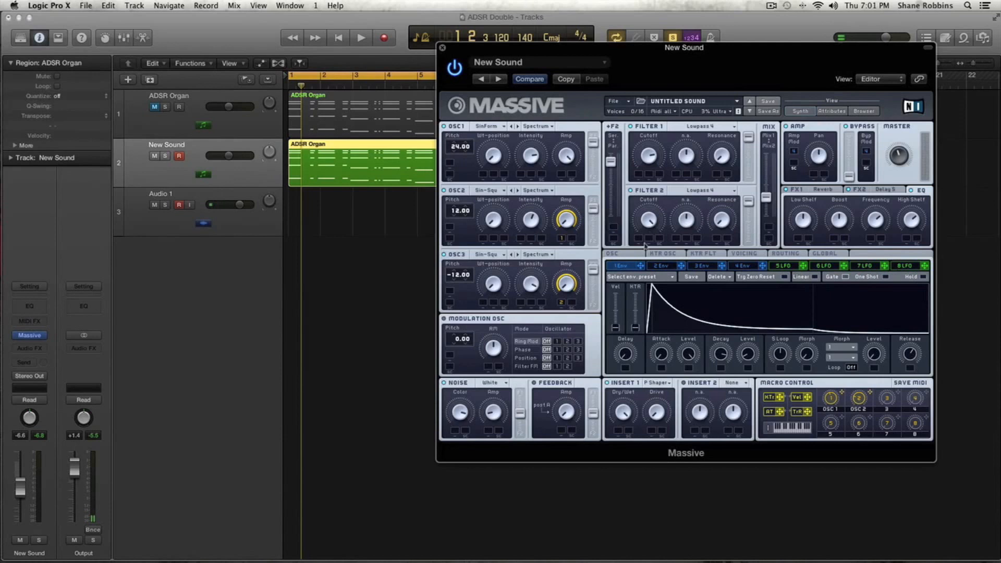
# Assign Envelope 1 to Filter 1's cutoff with a modulation amount and audition the result.
pyautogui.moveTo(640, 267); pyautogui.dragTo(639, 177)
pyautogui.press('space')
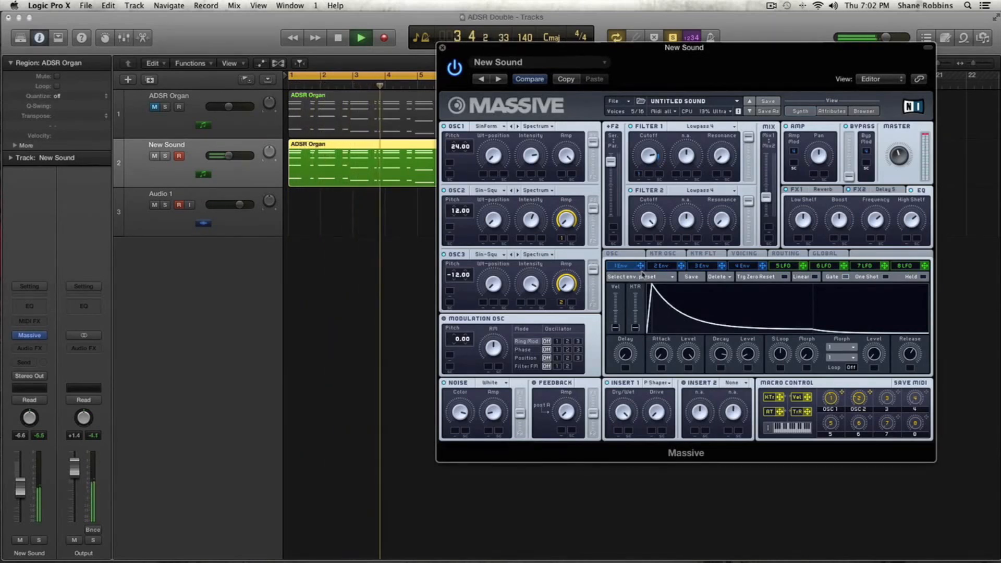
pyautogui.press('space')
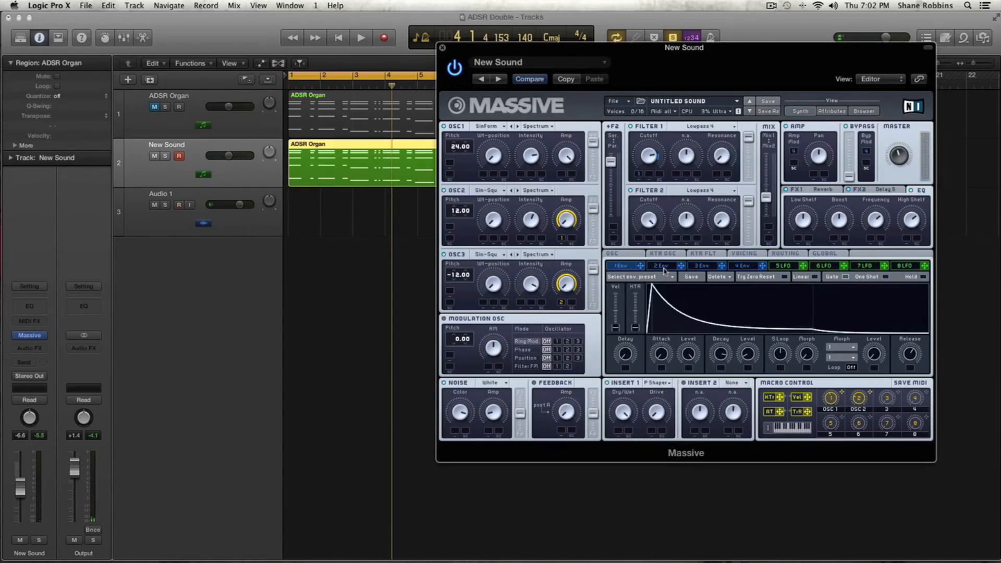
# Shape Envelope 2 with a shortened attack, a faster decay and a low decay level.
pyautogui.click(661, 266)
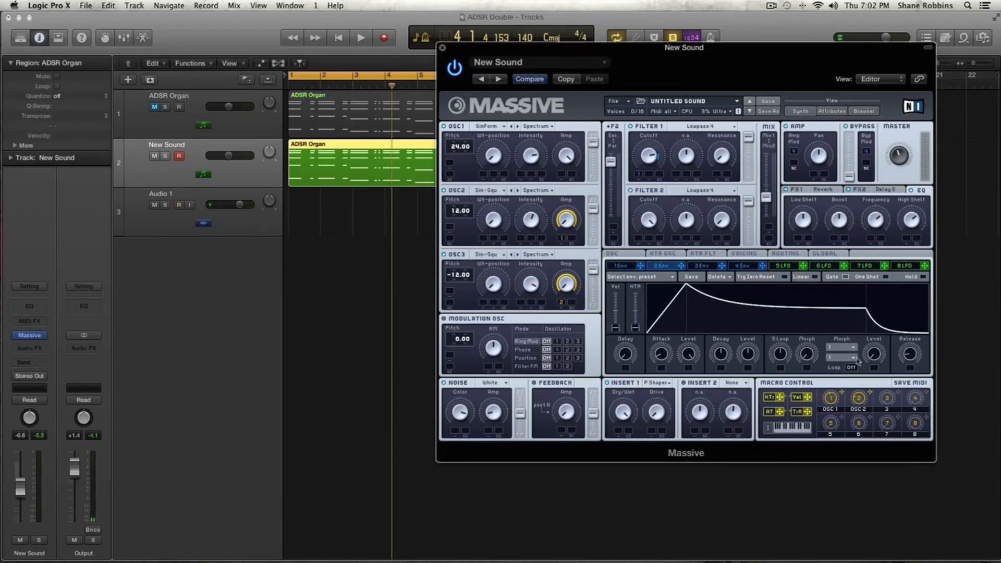
pyautogui.moveTo(908, 356); pyautogui.dragTo(909, 360)
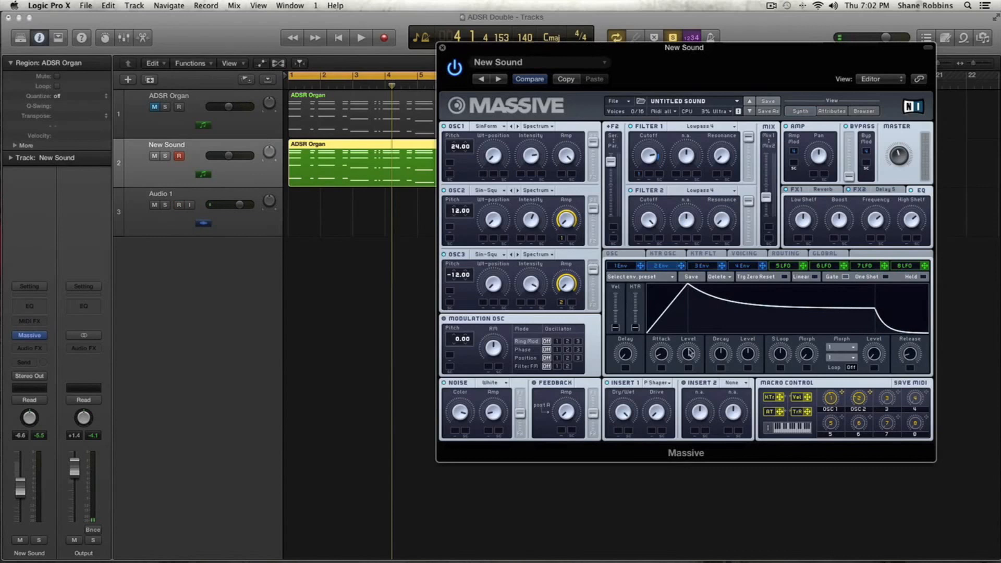
pyautogui.moveTo(661, 354); pyautogui.dragTo(668, 402)
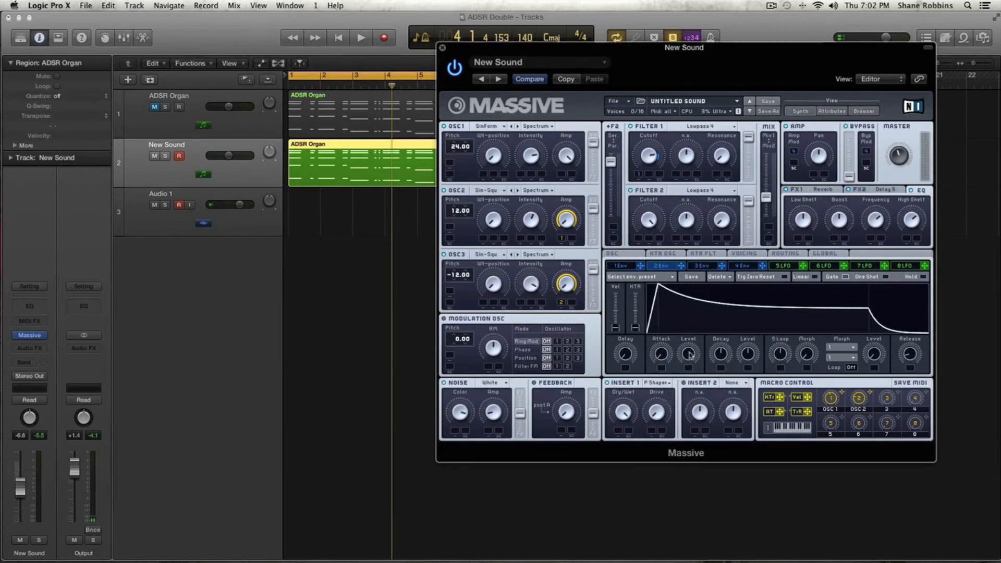
pyautogui.moveTo(721, 356); pyautogui.dragTo(751, 391)
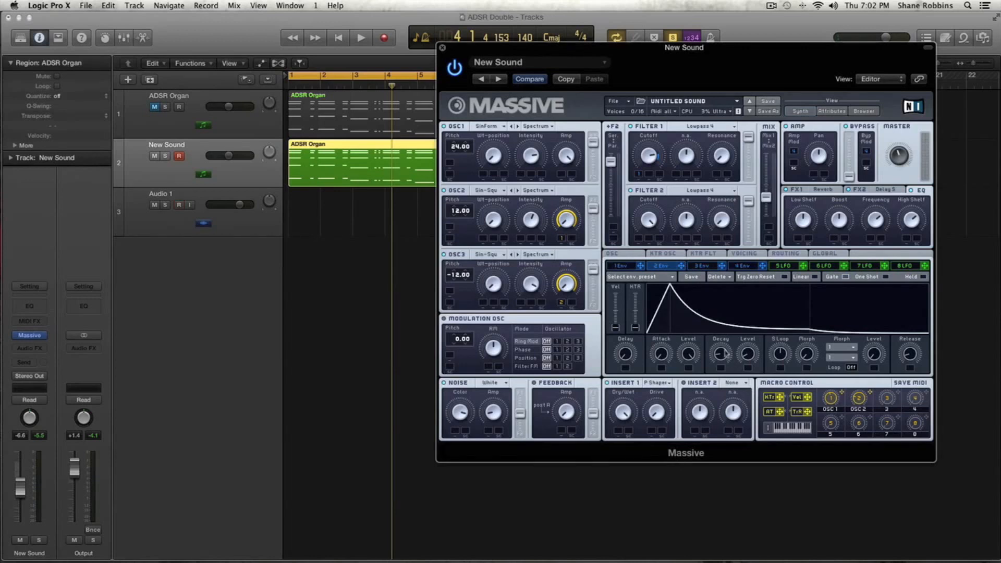
pyautogui.moveTo(726, 357); pyautogui.dragTo(725, 361)
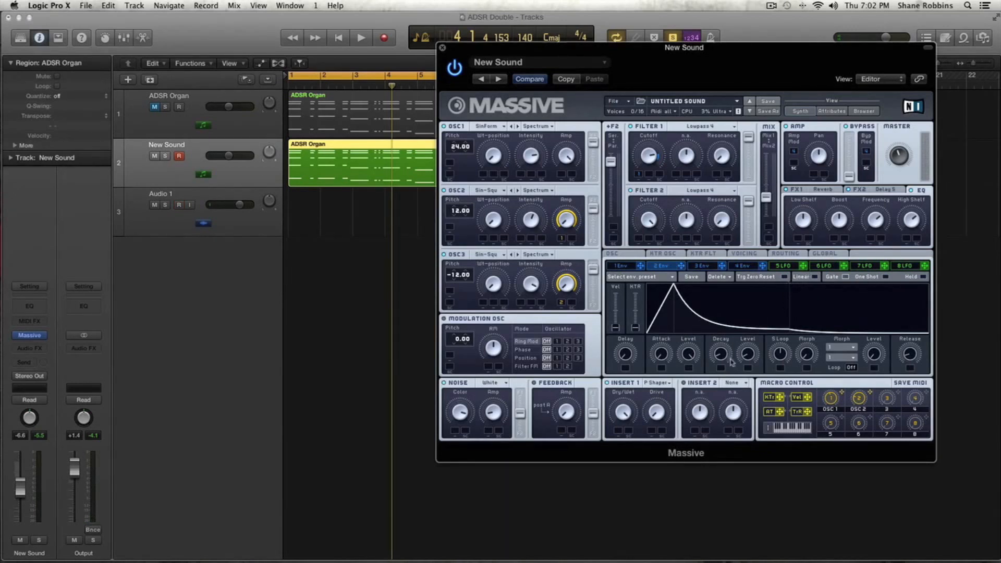
pyautogui.moveTo(751, 357); pyautogui.dragTo(750, 354)
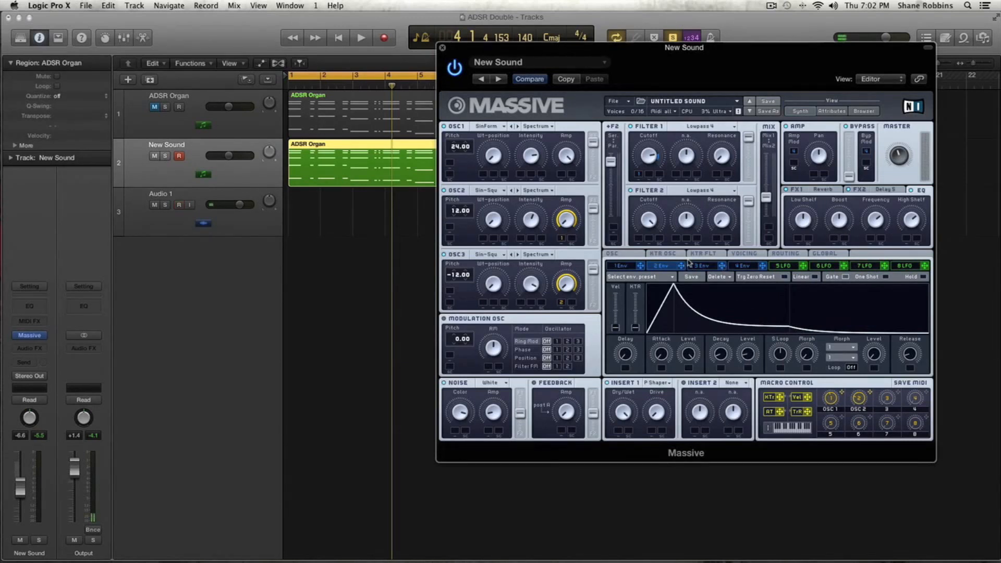
# Assign Envelope 2 to OSC1's pitch with a modulation amount of 0.50.
pyautogui.moveTo(681, 266); pyautogui.dragTo(450, 164)
pyautogui.moveTo(469, 160); pyautogui.dragTo(471, 115)
# Shape Envelope 3 with a shorter attack, a reduced attack level, a faster decay and a lower decay level.
pyautogui.click(705, 269)
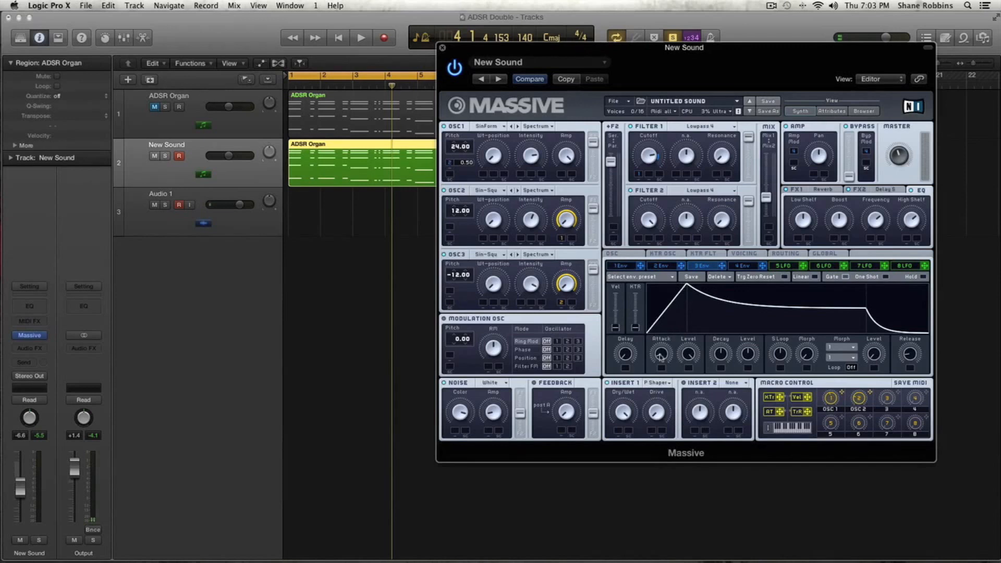
pyautogui.moveTo(661, 359)
pyautogui.mouseDown()
pyautogui.moveTo(661, 379)
pyautogui.moveTo(696, 365)
pyautogui.moveTo(699, 395)
pyautogui.moveTo(678, 368)
pyautogui.mouseUp()
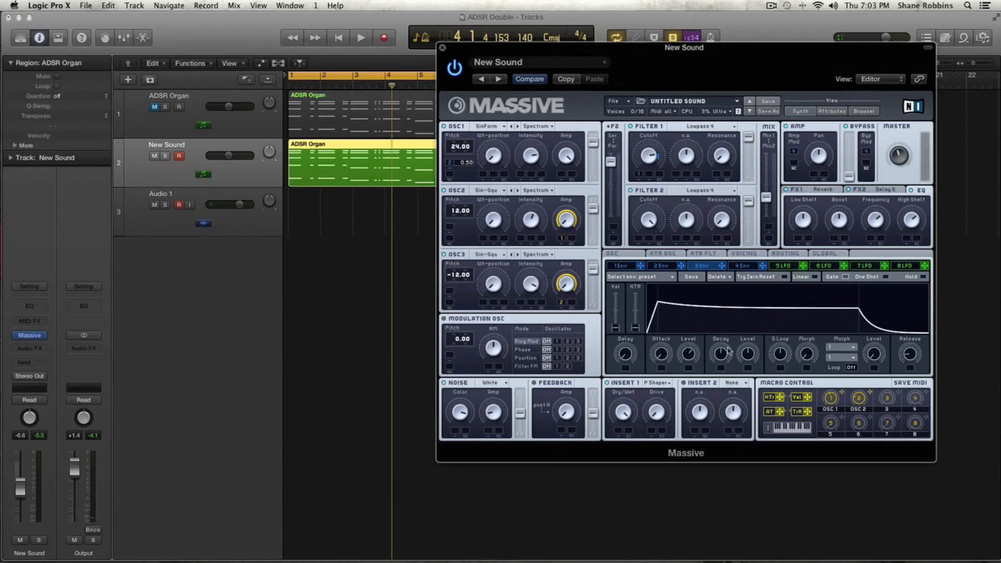
pyautogui.moveTo(725, 355); pyautogui.dragTo(750, 369)
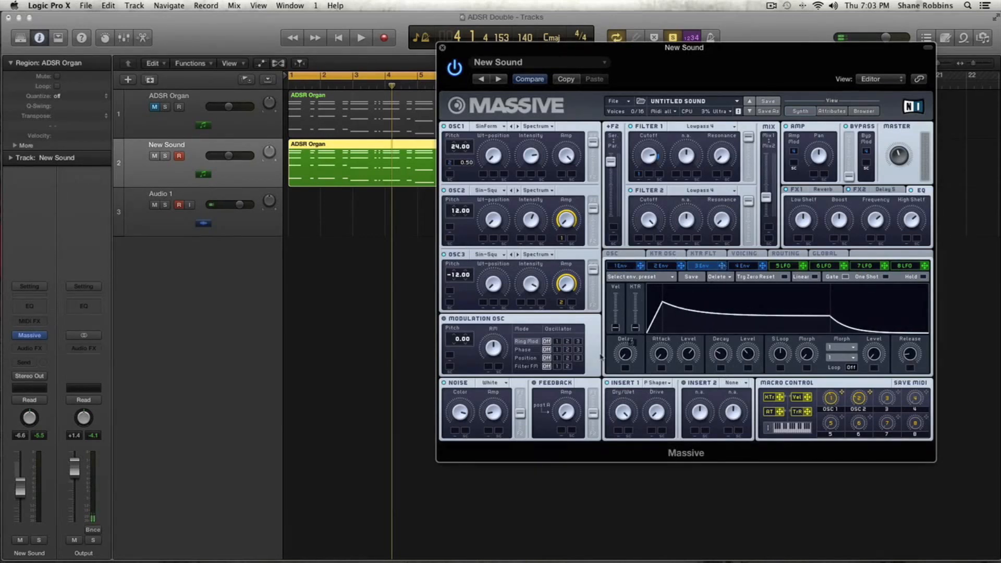
# Assign Envelope 3 to the Noise amp, then lower the envelope's attack level while auditioning the patch.
pyautogui.moveTo(551, 401); pyautogui.dragTo(493, 416)
pyautogui.press('space')
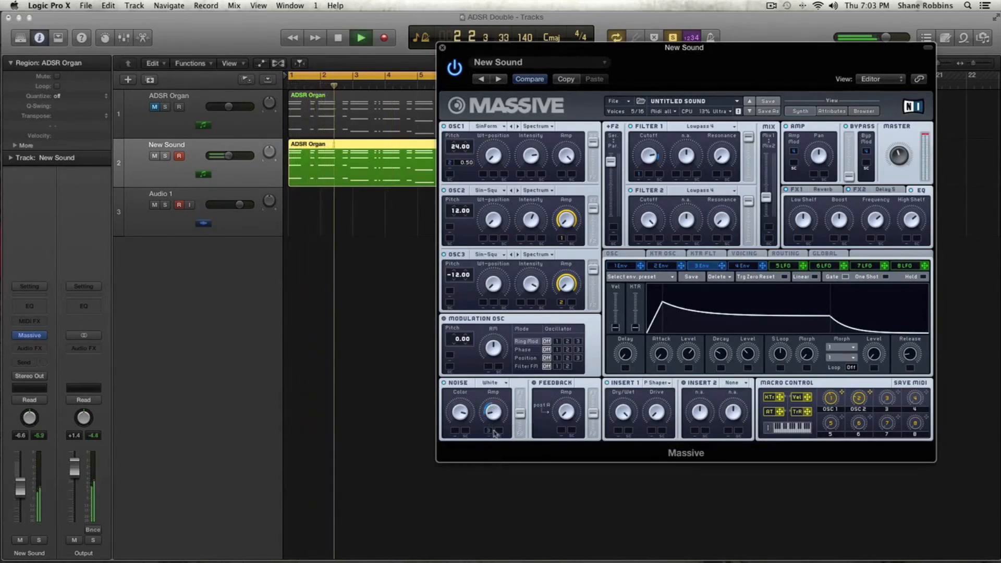
pyautogui.press('space')
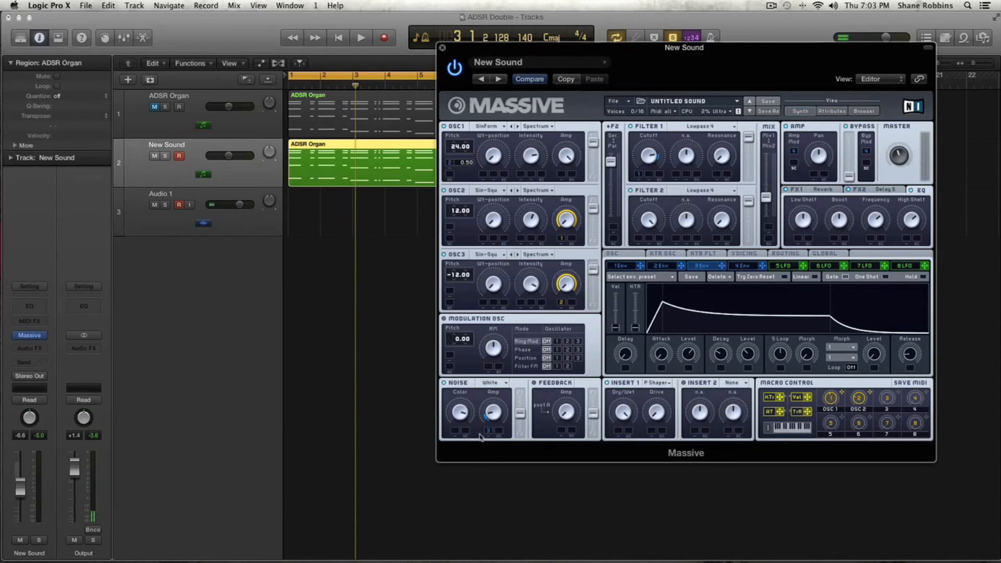
pyautogui.press('space')
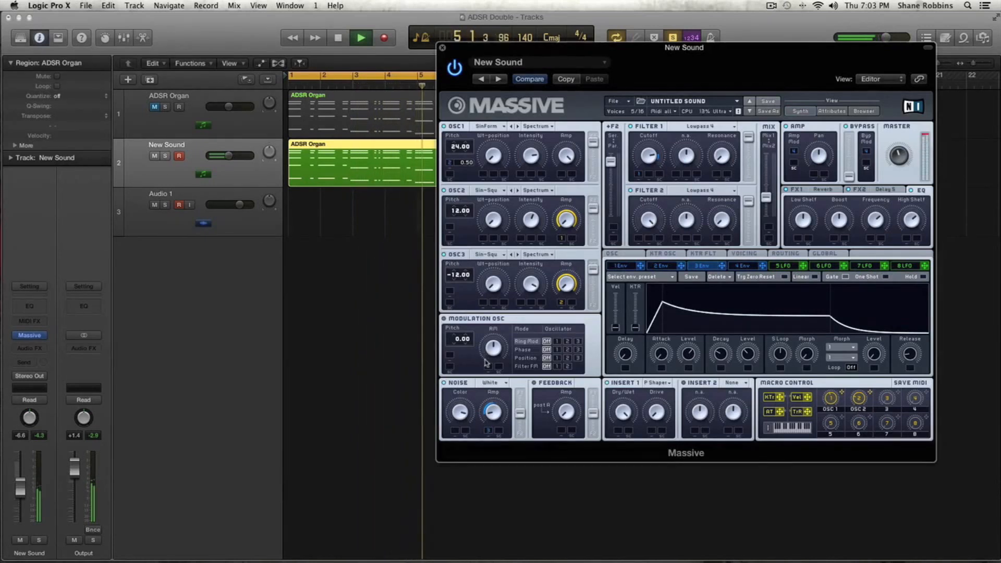
pyautogui.moveTo(688, 354); pyautogui.dragTo(687, 368)
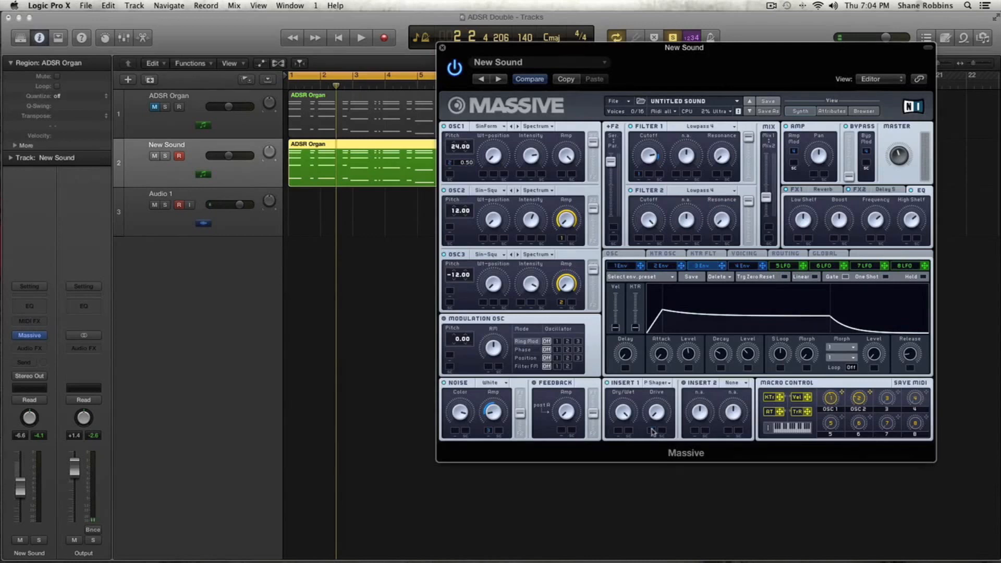
# Add envelope modulation to Insert 1's Drive and audition the patch.
pyautogui.press('space')
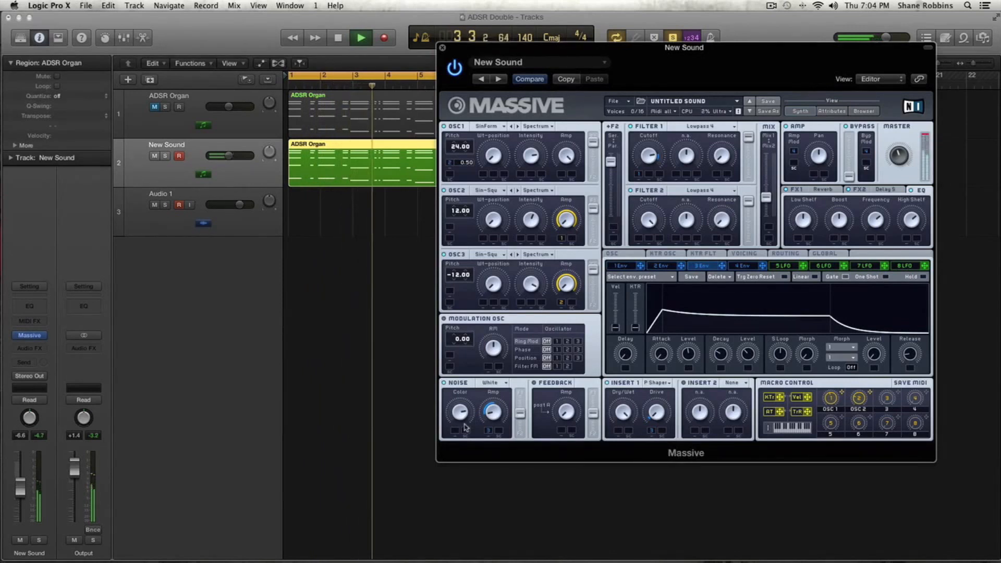
pyautogui.press('space')
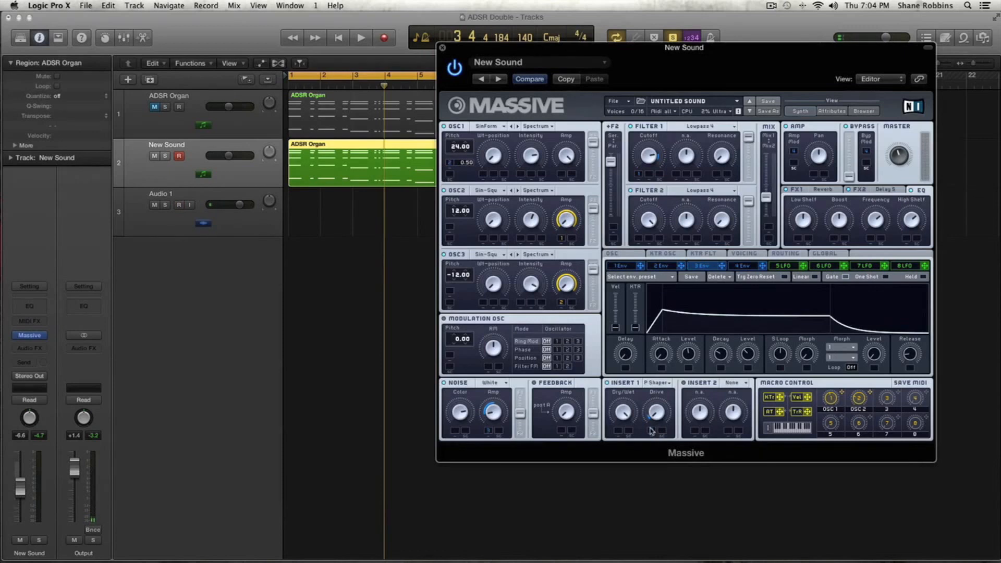
pyautogui.press('space')
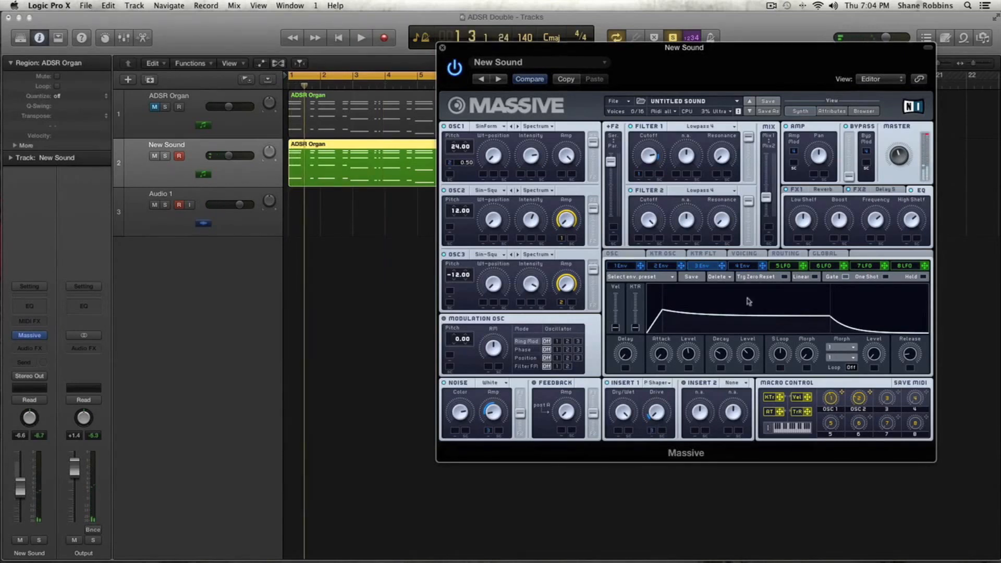
# Shape Envelope 4 with a shorter decay and a reduced decay level, then audition the patch.
pyautogui.click(746, 267)
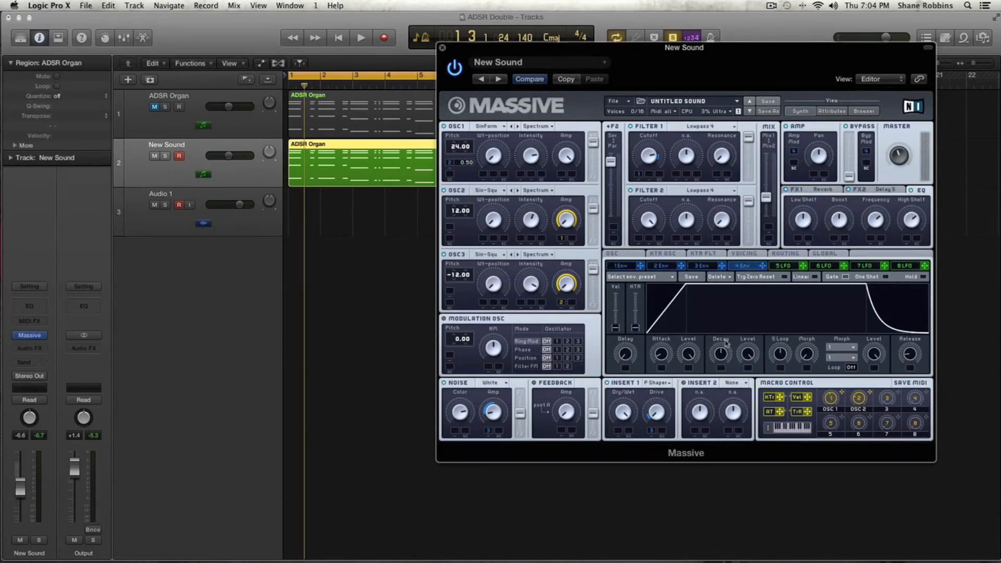
pyautogui.moveTo(722, 354); pyautogui.dragTo(752, 387)
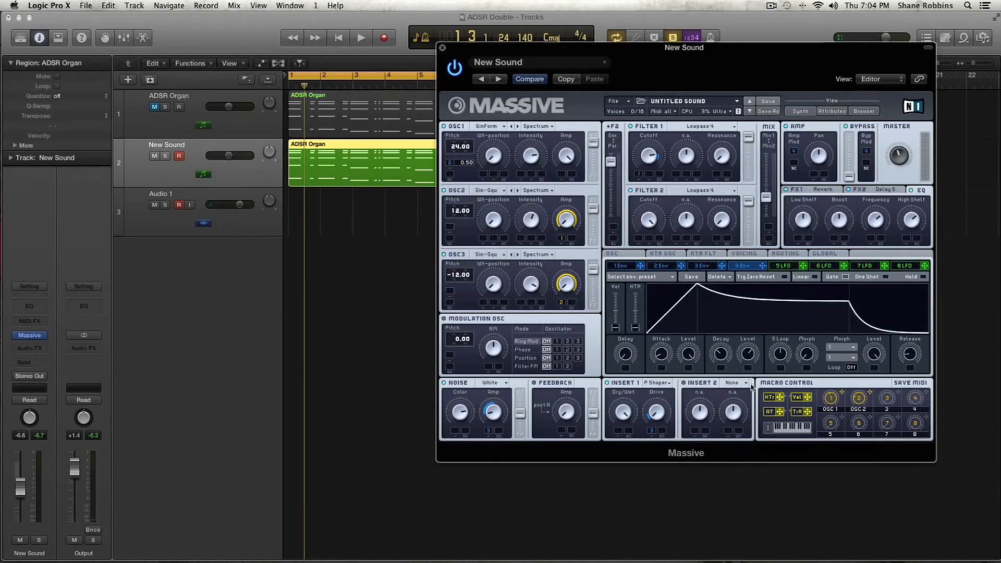
pyautogui.moveTo(723, 368); pyautogui.dragTo(667, 389)
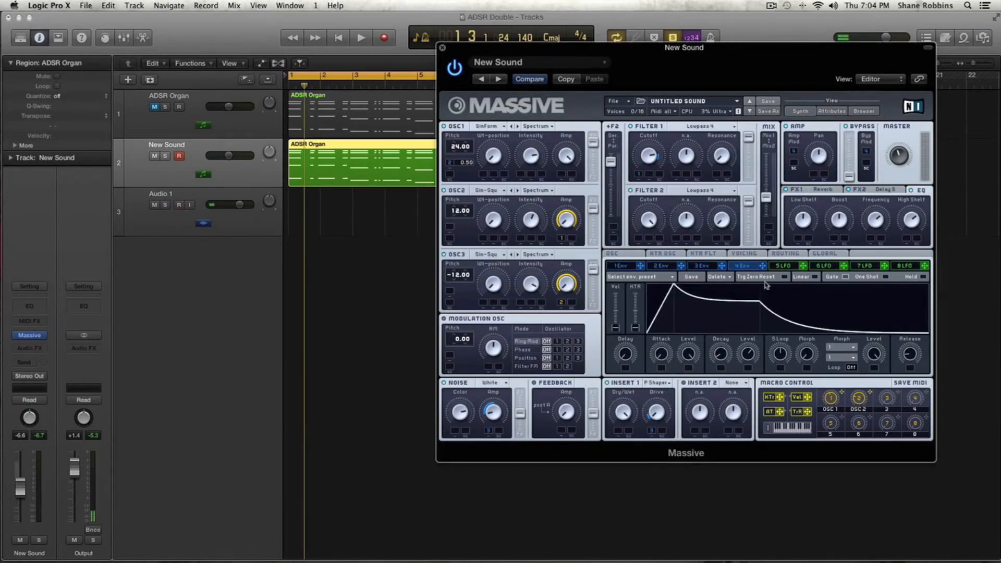
pyautogui.moveTo(726, 354); pyautogui.dragTo(727, 345)
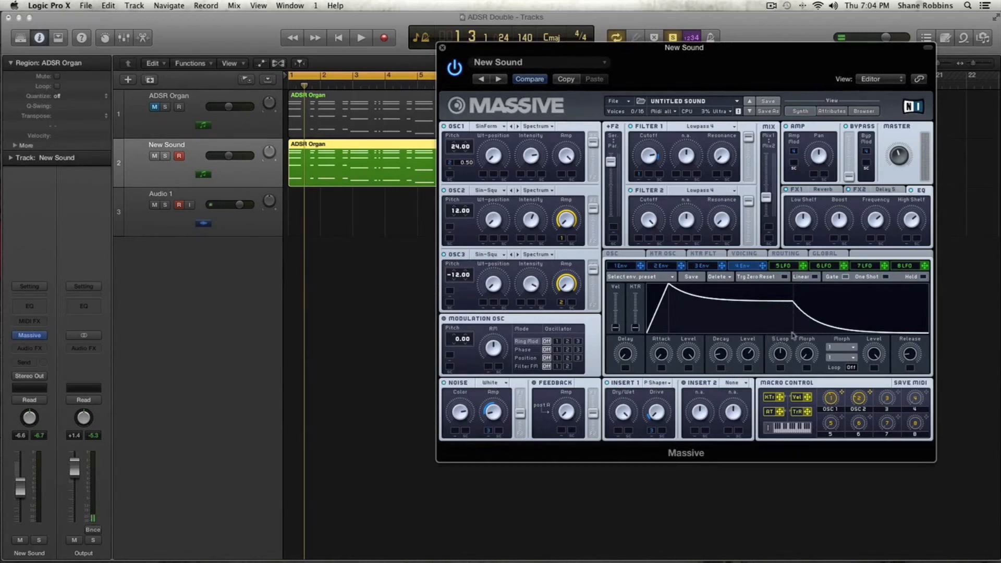
pyautogui.press('space')
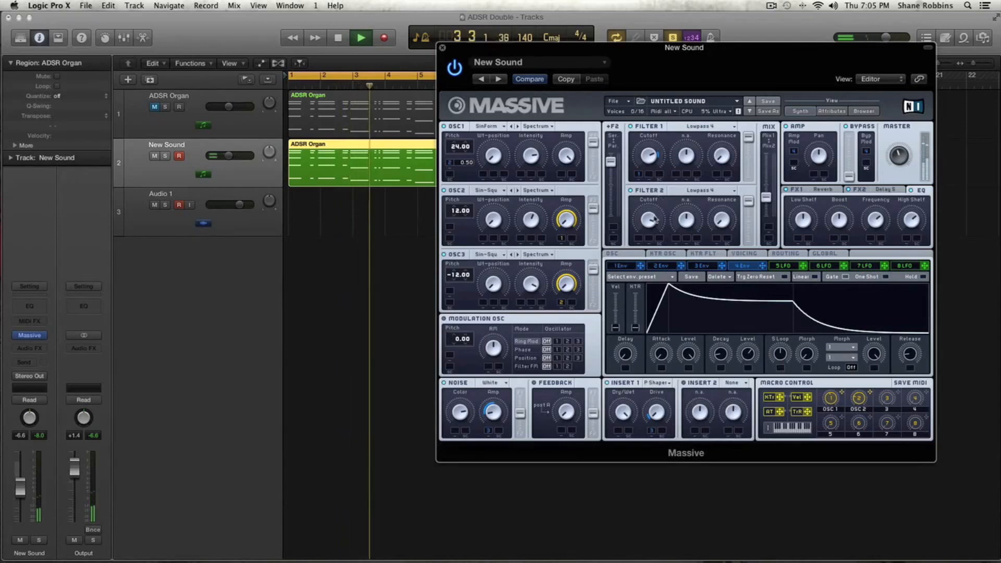
pyautogui.press('space')
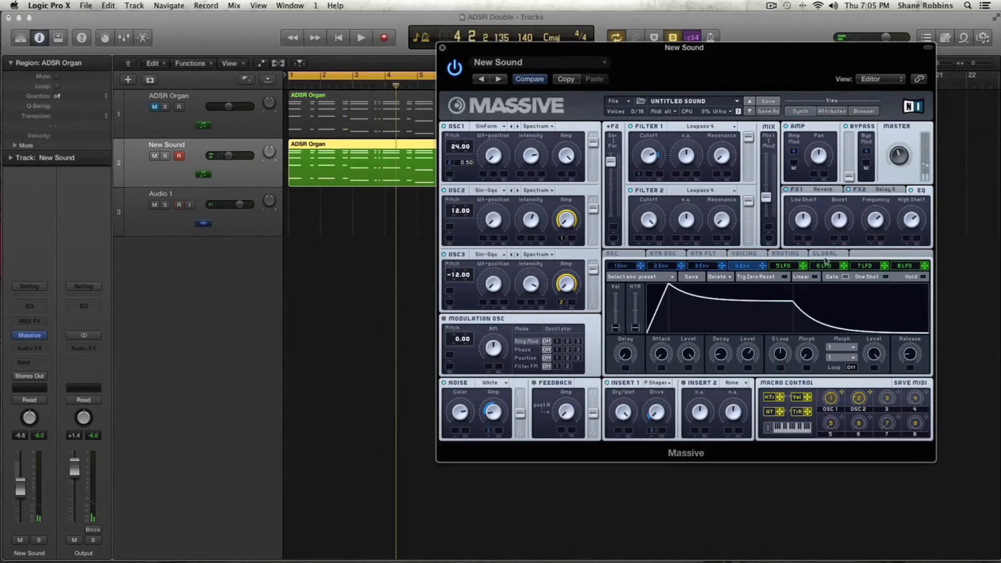
# Set LFO 5's first curve to a triangle and assign the LFO to OSC1's pitch with an amount of 0.25.
pyautogui.click(793, 268)
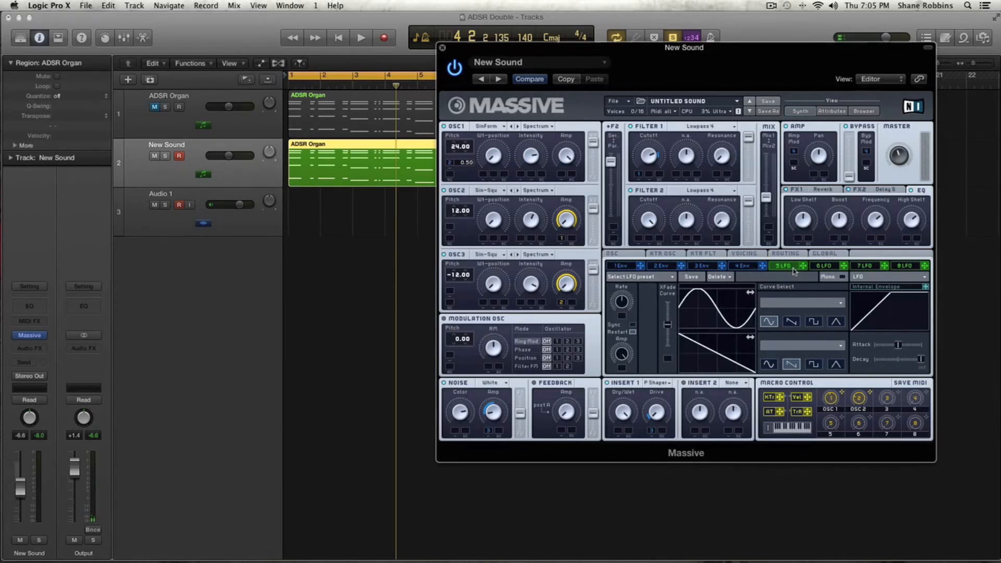
pyautogui.click(837, 322)
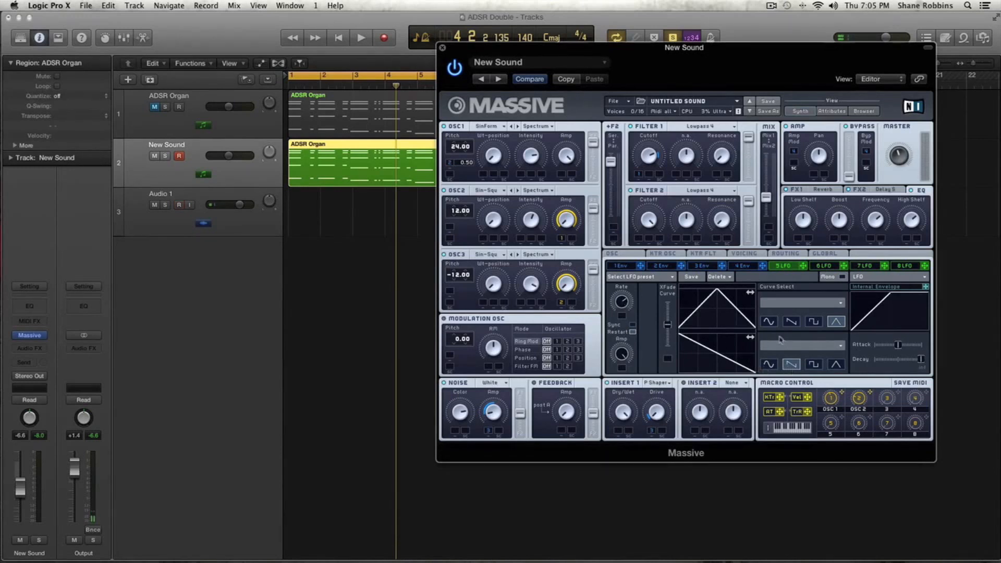
pyautogui.moveTo(805, 269); pyautogui.dragTo(451, 173)
pyautogui.moveTo(472, 175); pyautogui.dragTo(472, 151)
# Assign LFO 5 to OSC2's pitch at 0.20 and OSC3's pitch at 0.15, then audition the patch.
pyautogui.moveTo(804, 267)
pyautogui.mouseDown()
pyautogui.moveTo(615, 258)
pyautogui.moveTo(451, 228)
pyautogui.mouseUp()
pyautogui.moveTo(803, 266); pyautogui.dragTo(452, 294)
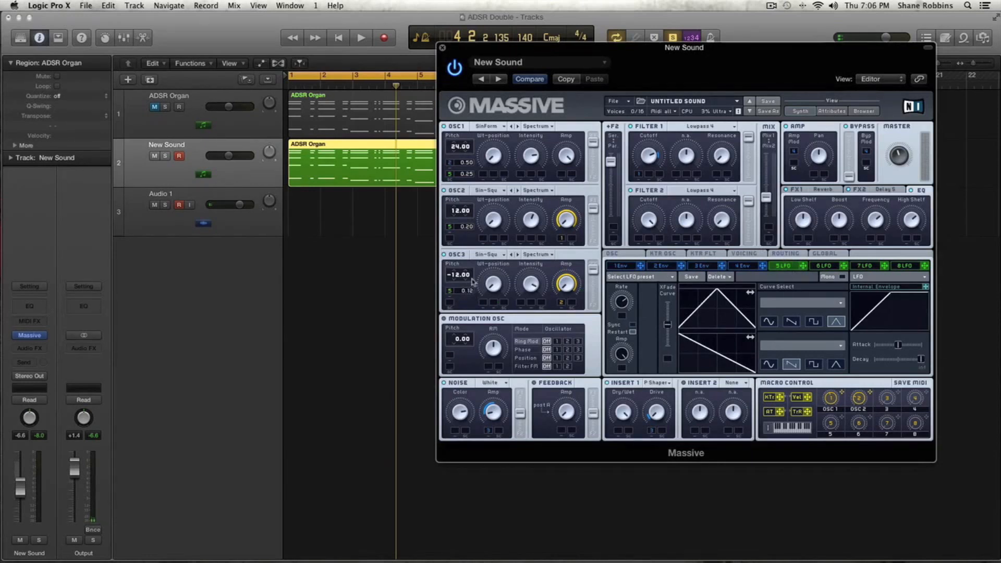
pyautogui.press('space')
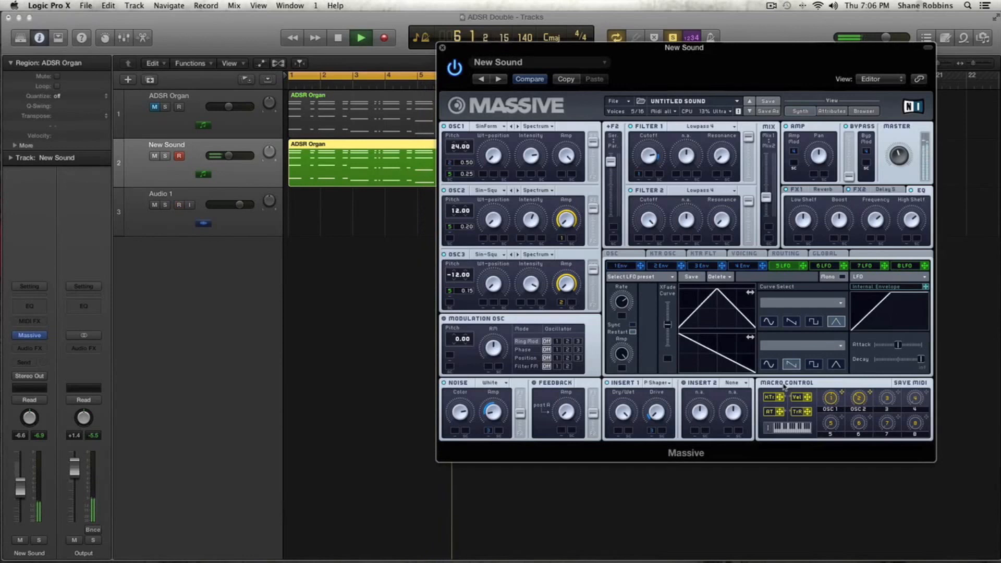
pyautogui.press('space')
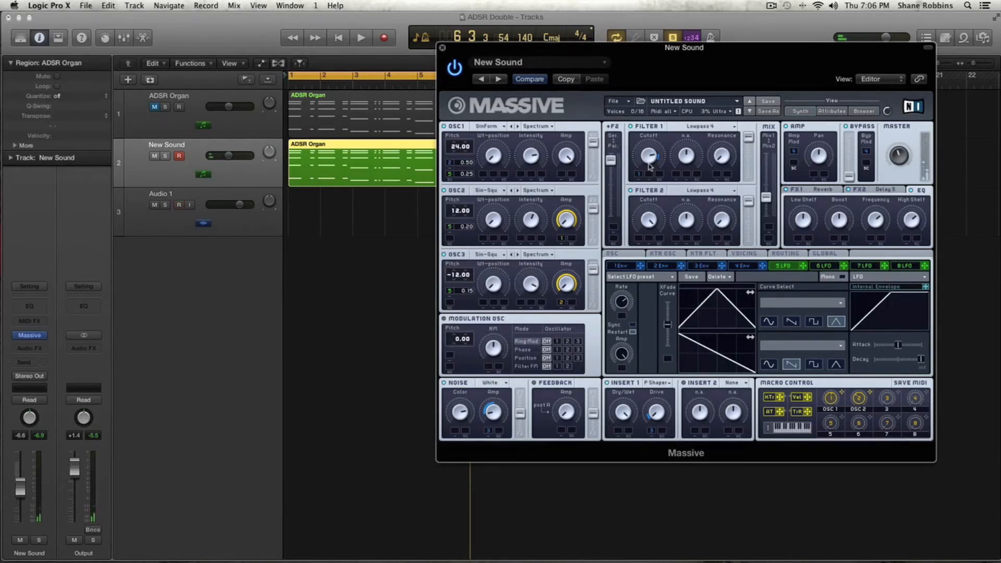
# Try a longer attack on Envelope 4, then return it to the short attack.
pyautogui.click(755, 266)
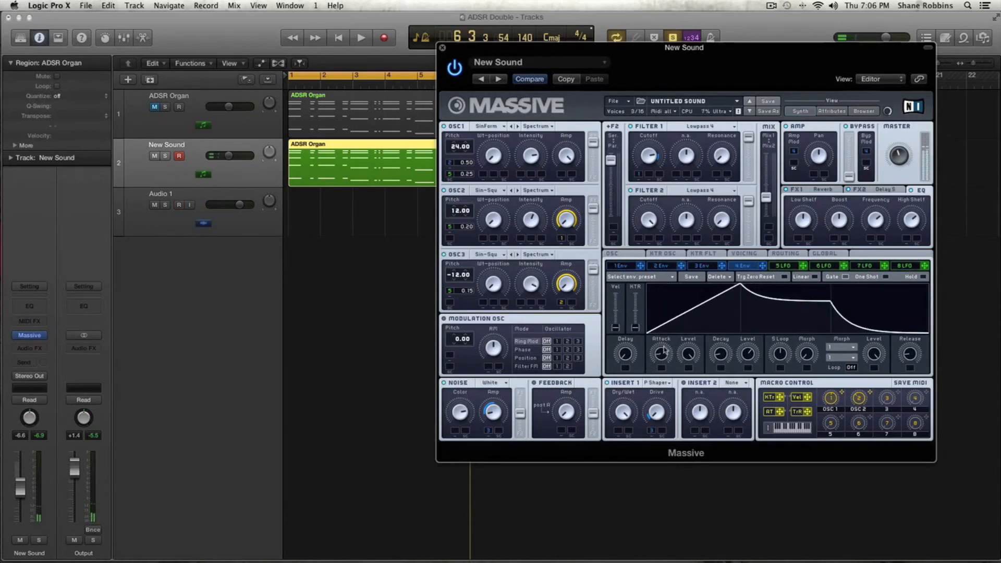
pyautogui.moveTo(662, 354); pyautogui.dragTo(662, 373)
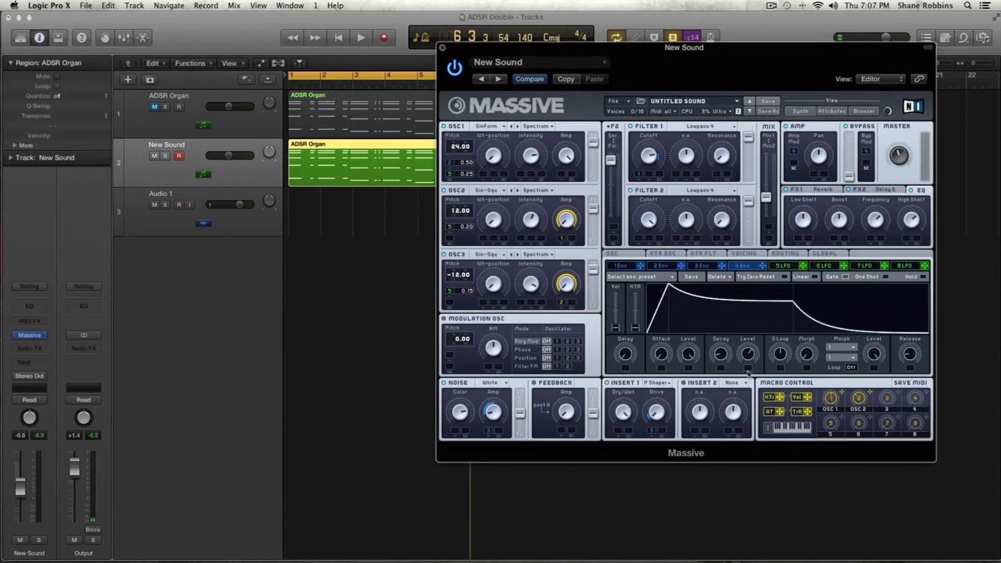
# Play back the organ patch on the New Sound track and close the Massive plug-in window.
pyautogui.press('space')
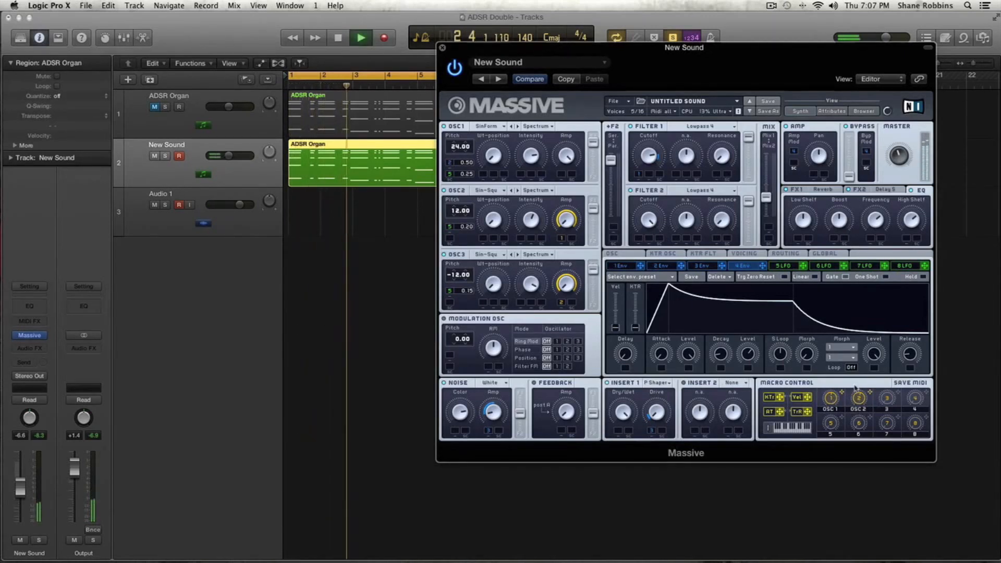
pyautogui.press('space')
pyautogui.press('space')
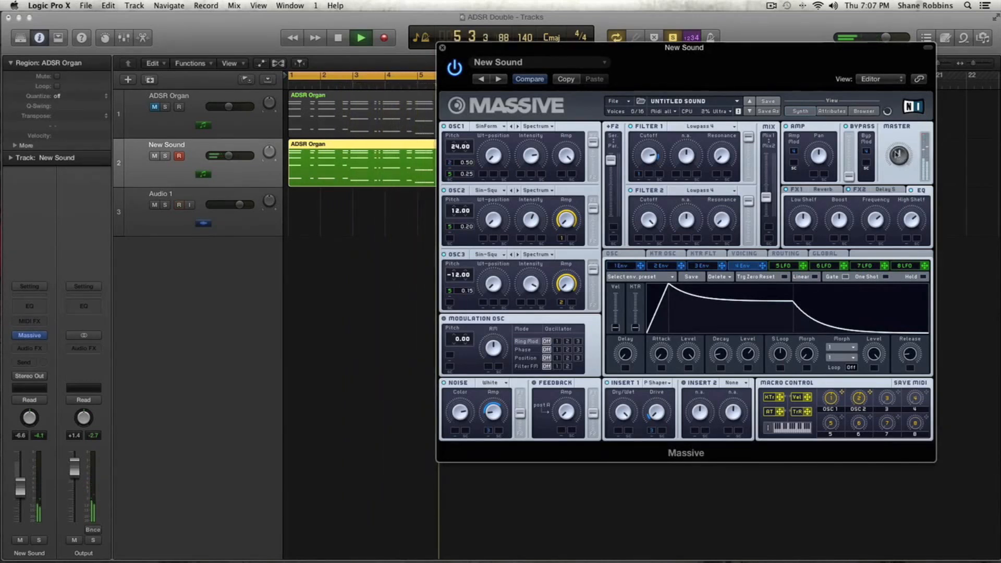
pyautogui.click(442, 47)
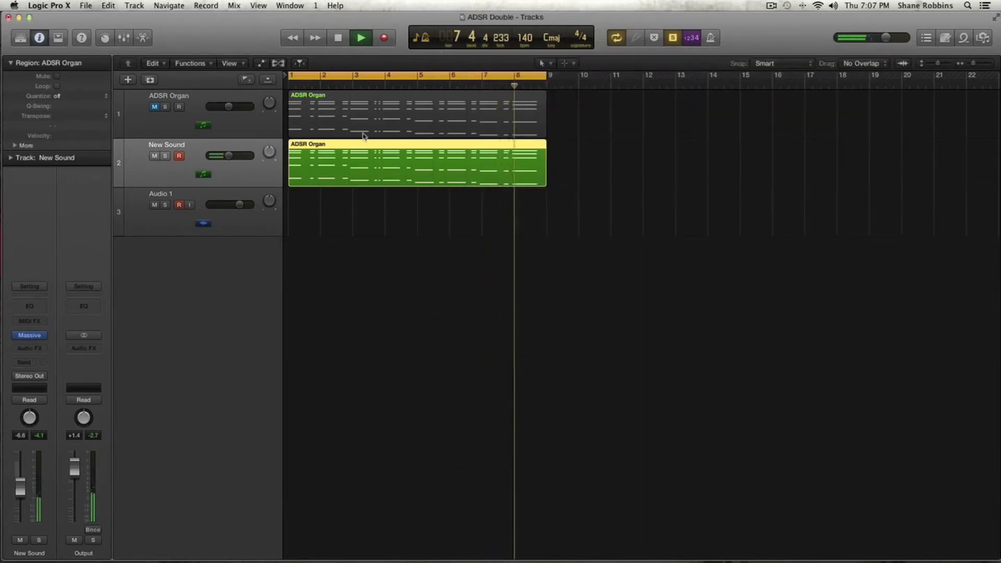